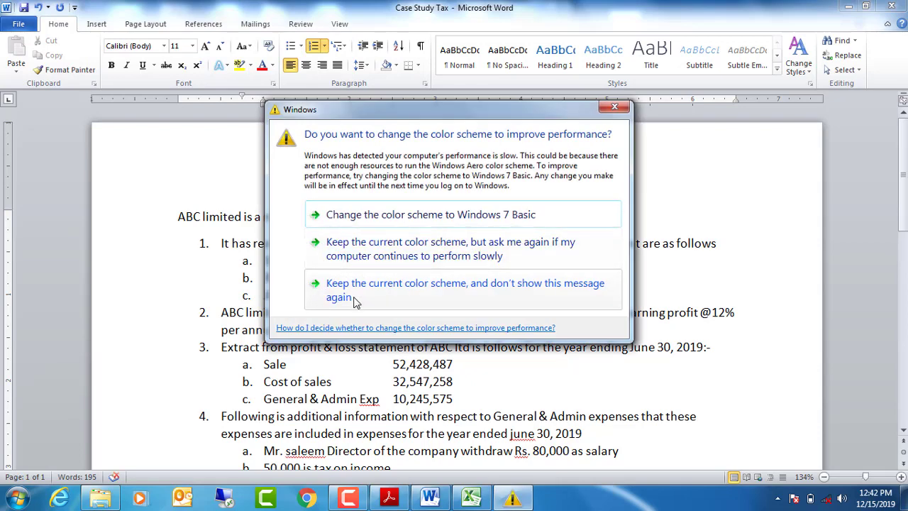
Step: Keep the current color scheme without showing the message again, and switch to the Case study2 workbook in Excel
{"action": "left_click", "coordinate": [356, 303]}
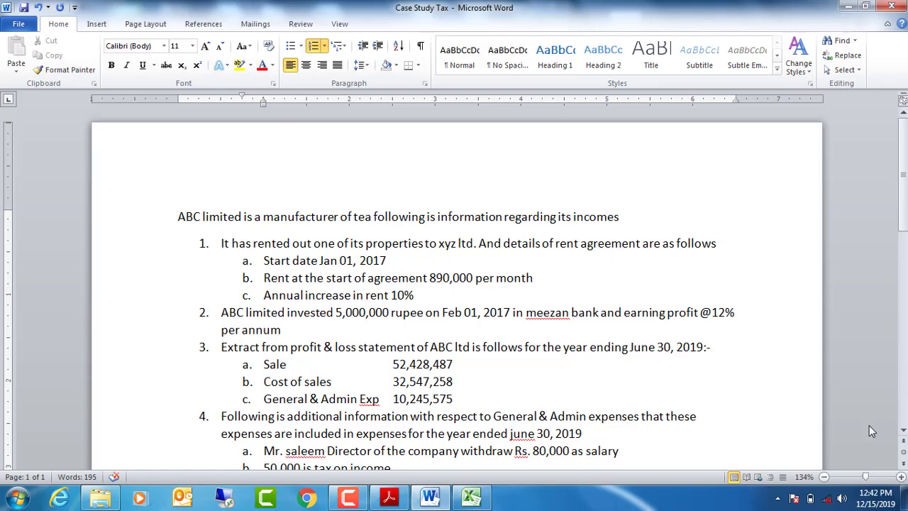
{"action": "left_click", "coordinate": [473, 499]}
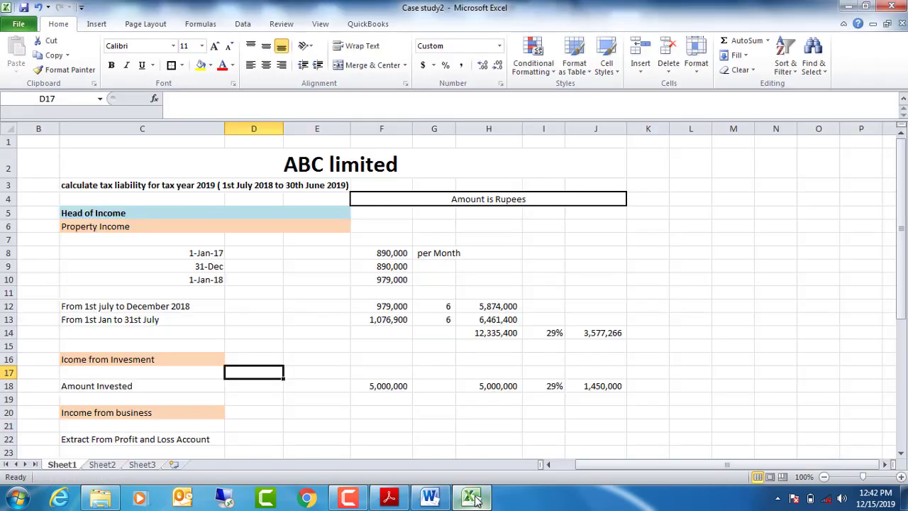
Step: Capitalize the first letter of the heading in C3 so it begins with "Calculate tax liability"
{"action": "double_click", "coordinate": [113, 186]}
{"action": "key", "text": "Left"}
{"action": "key", "text": "Left"}
{"action": "key", "text": "Left"}
{"action": "key", "text": "Left"}
{"action": "key", "text": "Left"}
{"action": "key", "text": "Left"}
{"action": "key", "text": "Left"}
{"action": "key", "text": "Left"}
{"action": "key", "text": "Left"}
{"action": "key", "text": "Left"}
{"action": "key", "text": "Left"}
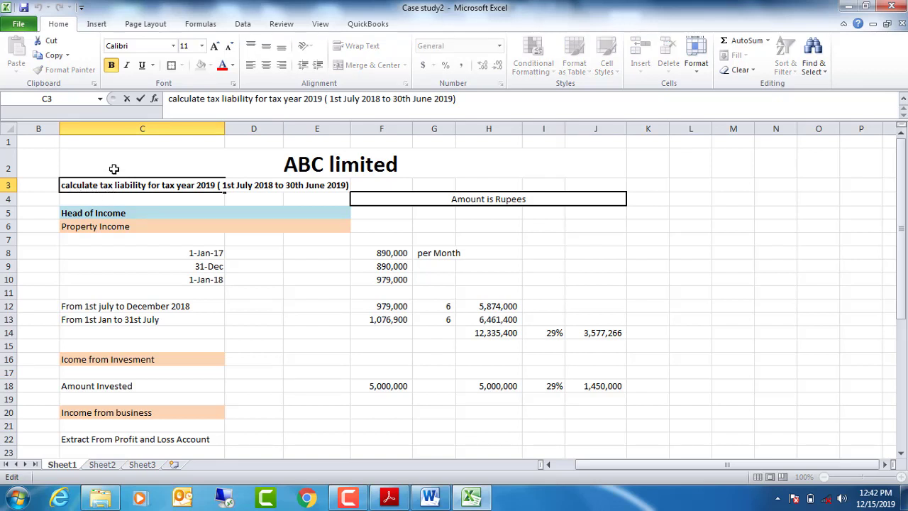
{"action": "key", "text": "BackSpace"}
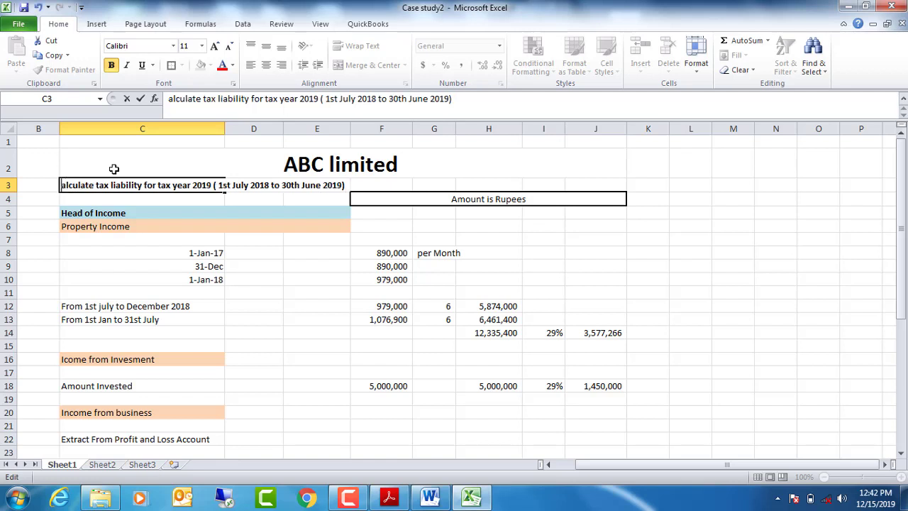
{"action": "type", "text": "C"}
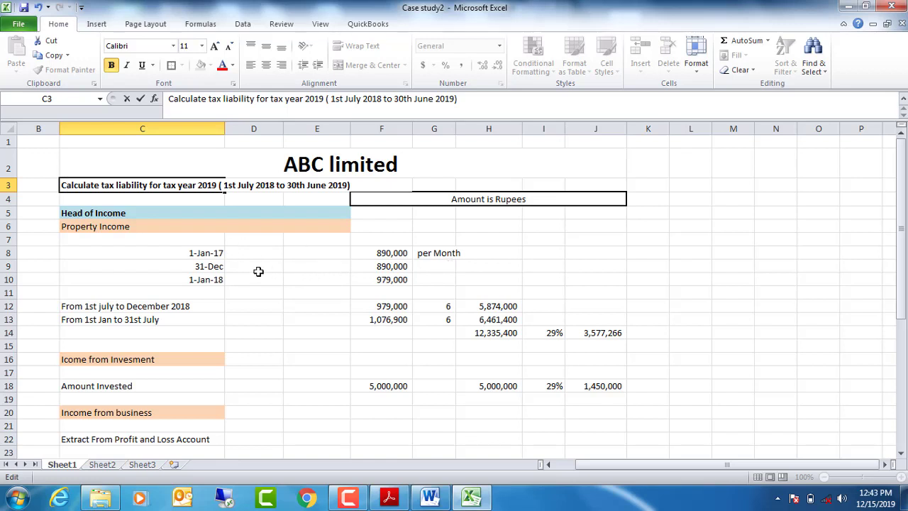
{"action": "left_click", "coordinate": [179, 266]}
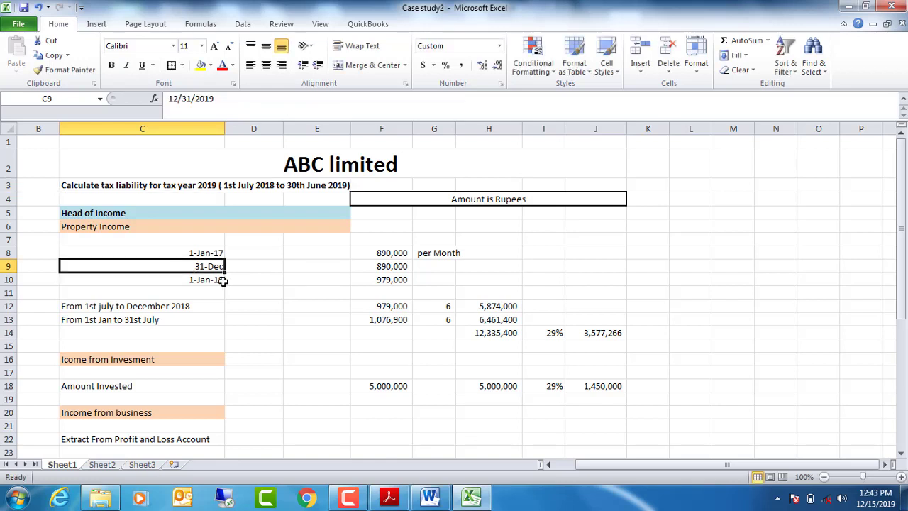
{"action": "left_click", "coordinate": [241, 264]}
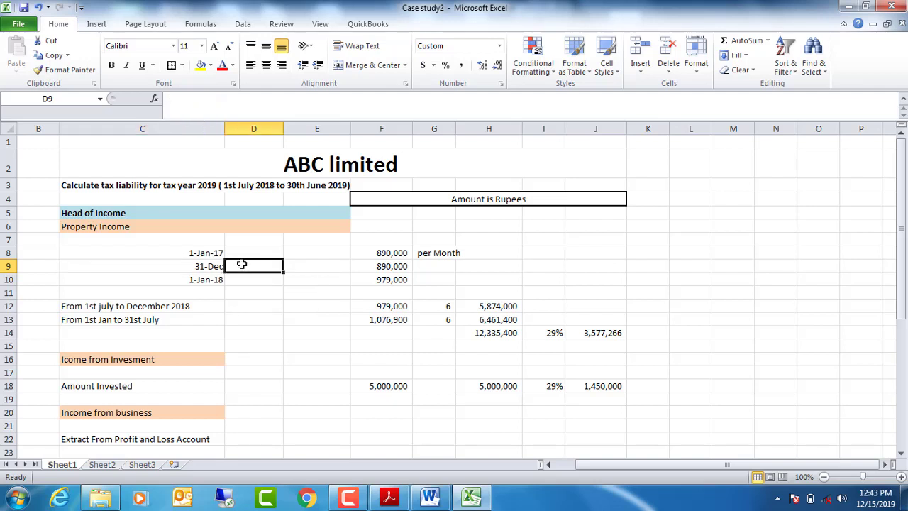
{"action": "type", "text": "2017"}
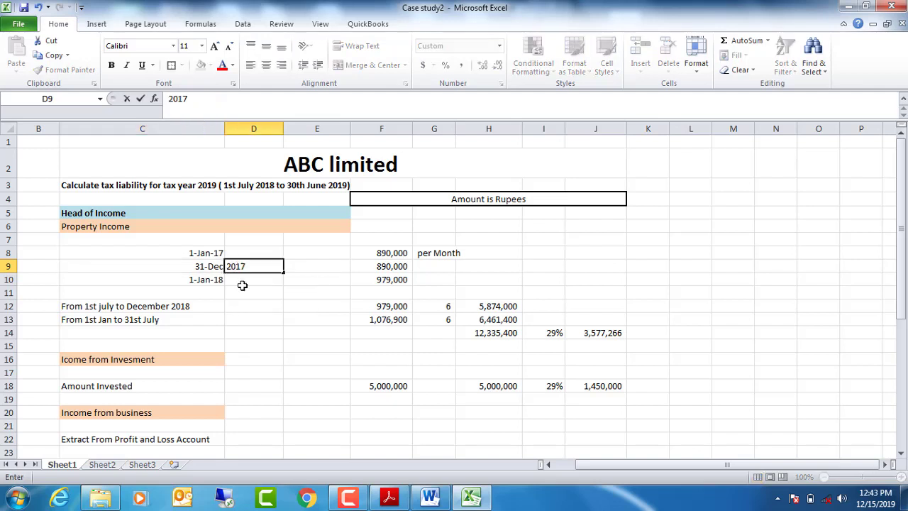
{"action": "left_click", "coordinate": [243, 293]}
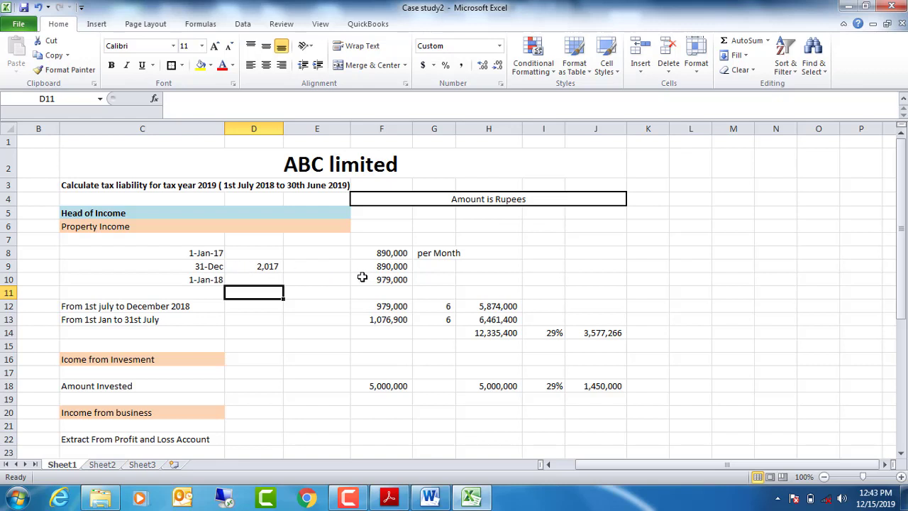
{"action": "left_click", "coordinate": [241, 267]}
{"action": "key", "text": "BackSpace"}
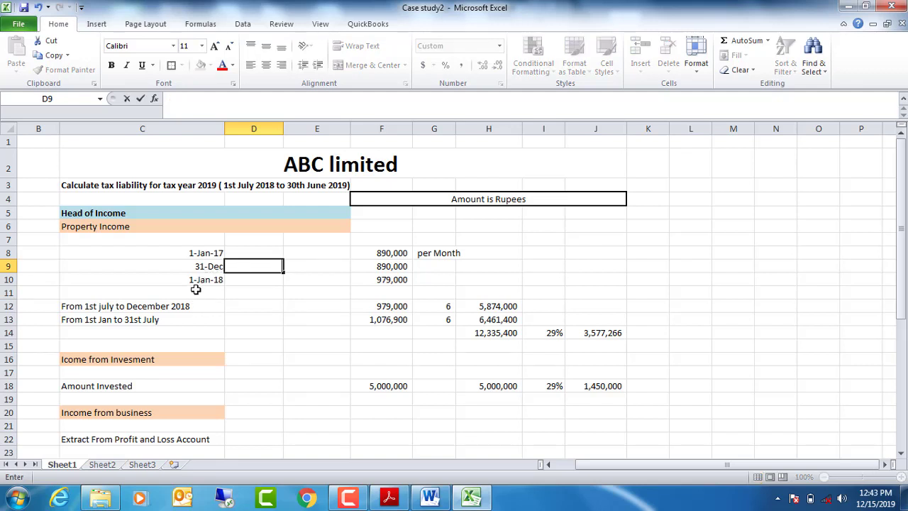
Step: Enter the annual rent increase of 10% in cell E10, in the 1-Jan-18 row
{"action": "left_click", "coordinate": [320, 279]}
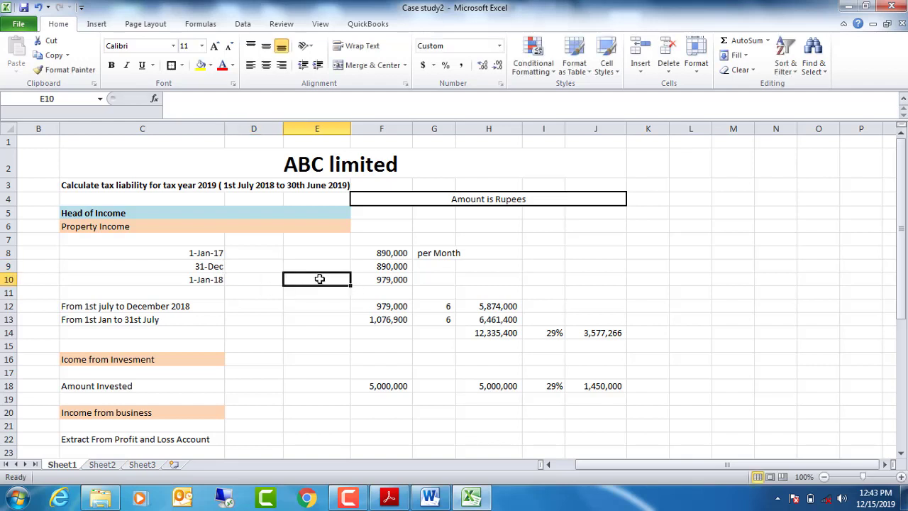
{"action": "type", "text": "6"}
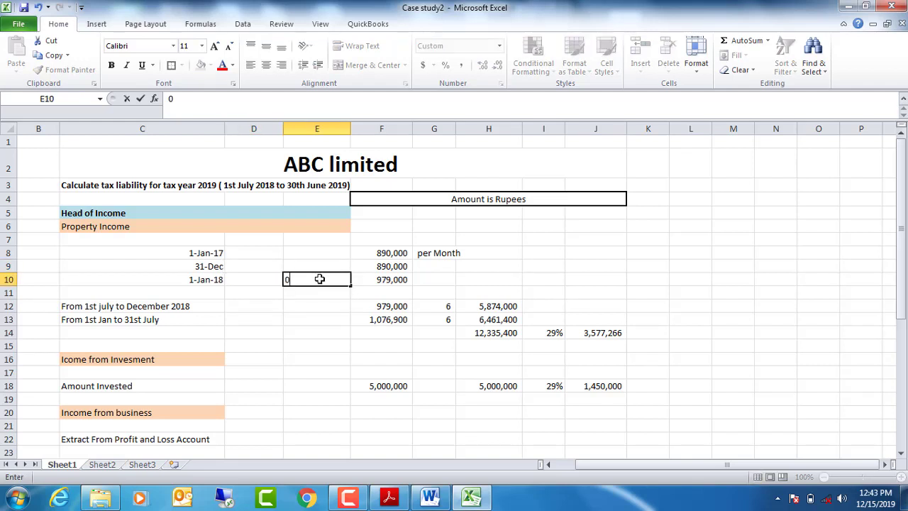
{"action": "key", "text": "BackSpace"}
{"action": "type", "text": "10%"}
{"action": "left_click", "coordinate": [320, 306]}
{"action": "left_click", "coordinate": [319, 279]}
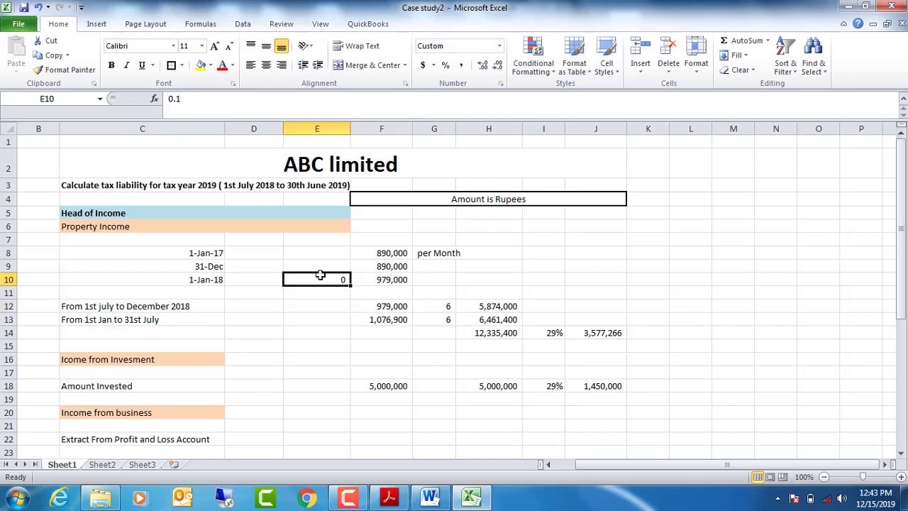
{"action": "left_click", "coordinate": [461, 66]}
{"action": "type", "text": "10"}
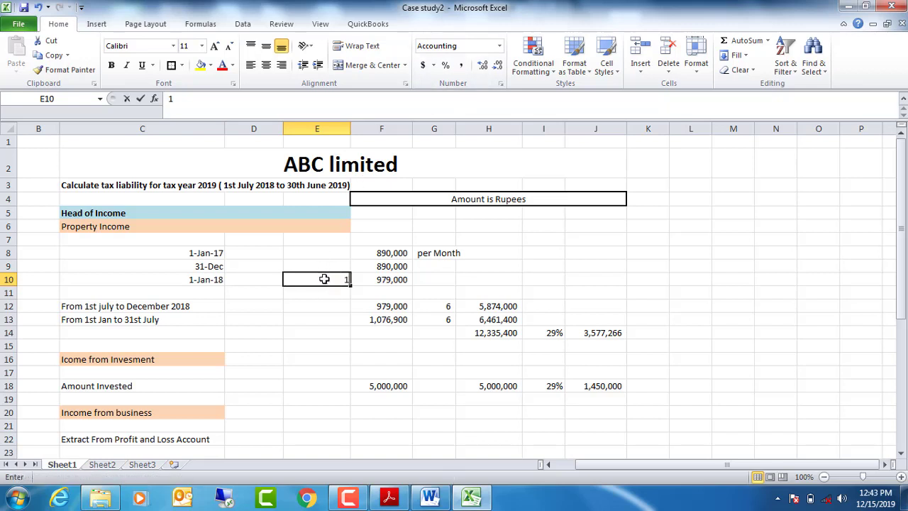
{"action": "type", "text": "%"}
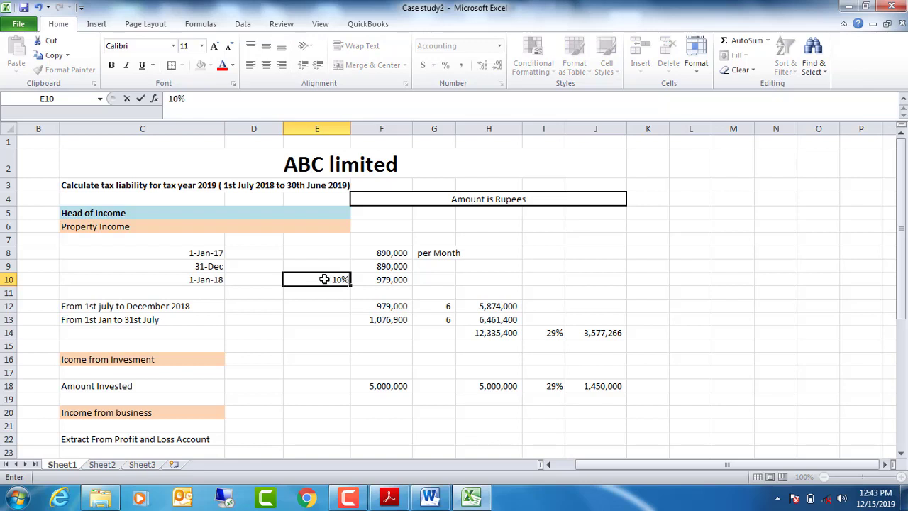
{"action": "left_click", "coordinate": [323, 311]}
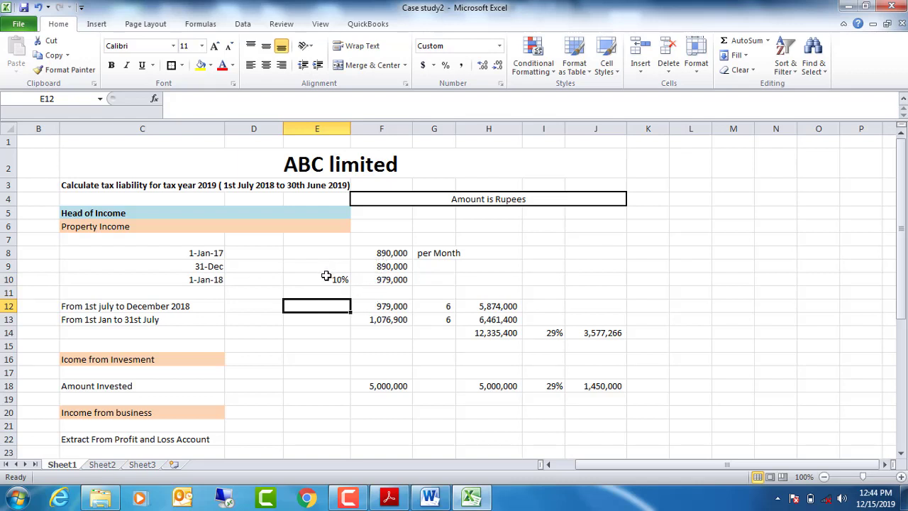
Step: Inspect the formula behind the 1-Jan-18 rent in F10 and check the tax year period in the heading
{"action": "left_click", "coordinate": [374, 278]}
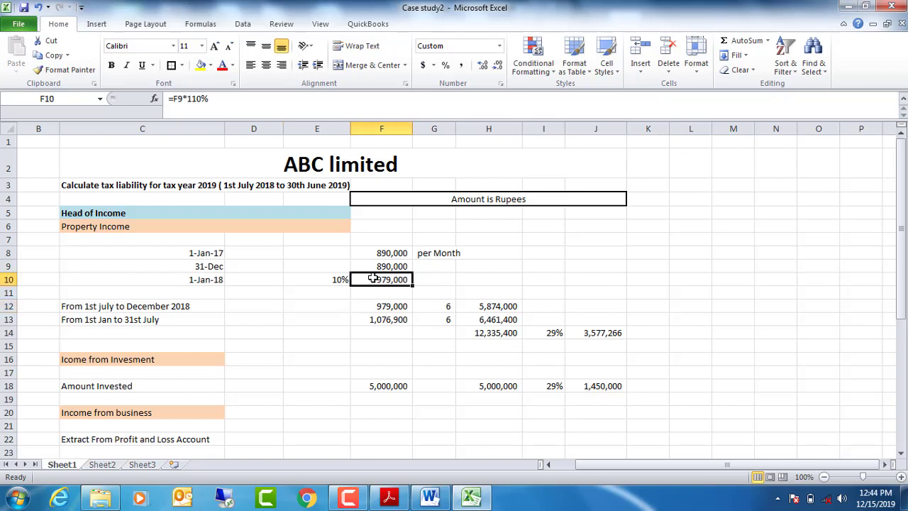
{"action": "double_click", "coordinate": [373, 278]}
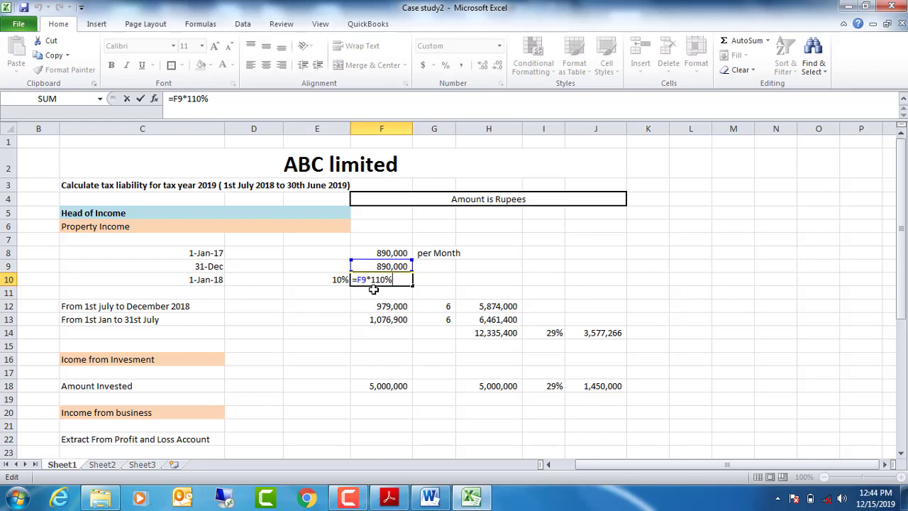
{"action": "left_click", "coordinate": [430, 287]}
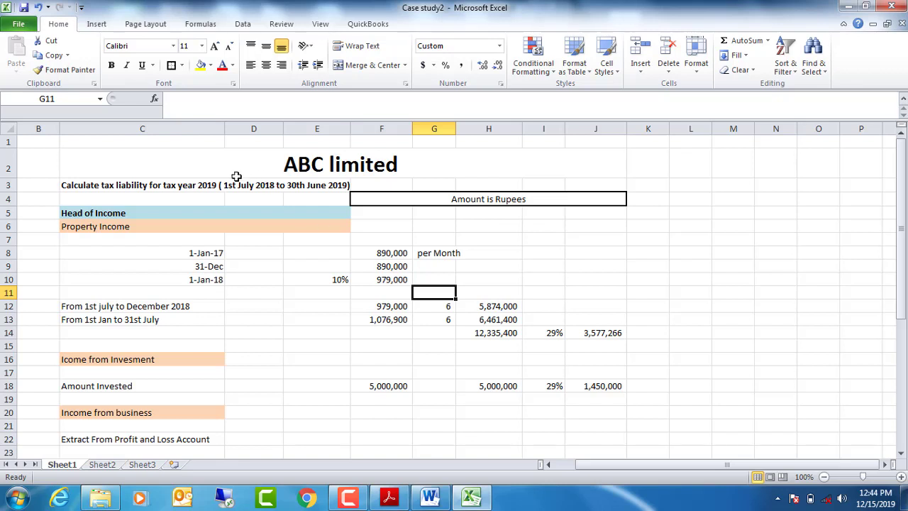
{"action": "left_click", "coordinate": [229, 198]}
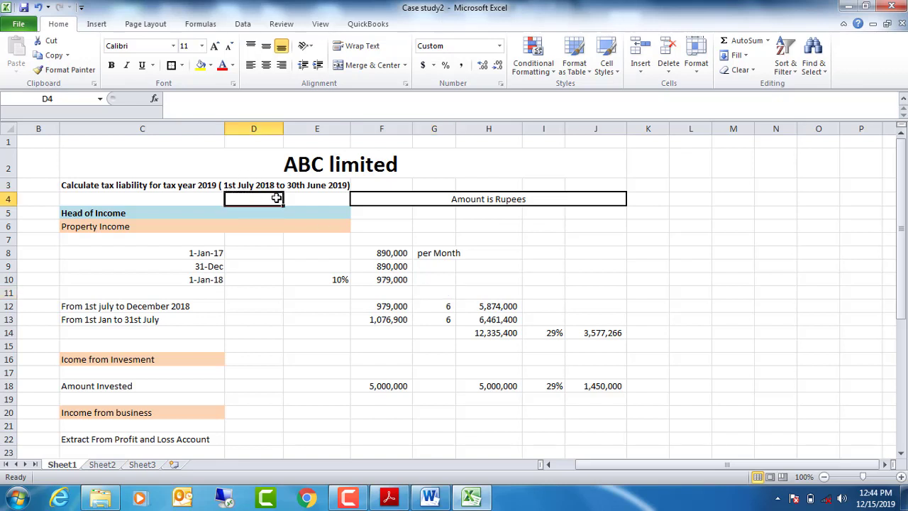
{"action": "left_click", "coordinate": [308, 199]}
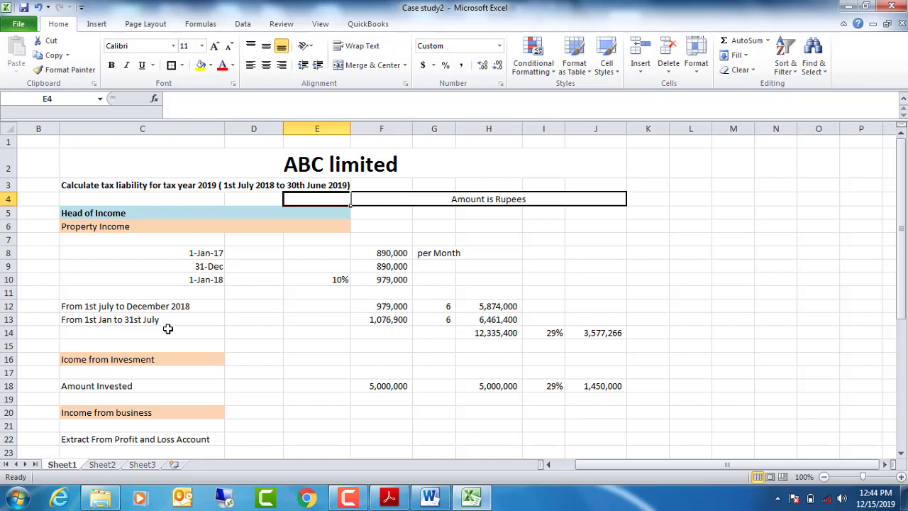
Step: Correct the period label in C13 to "From 1st Jan to 30th June"
{"action": "left_click", "coordinate": [105, 319]}
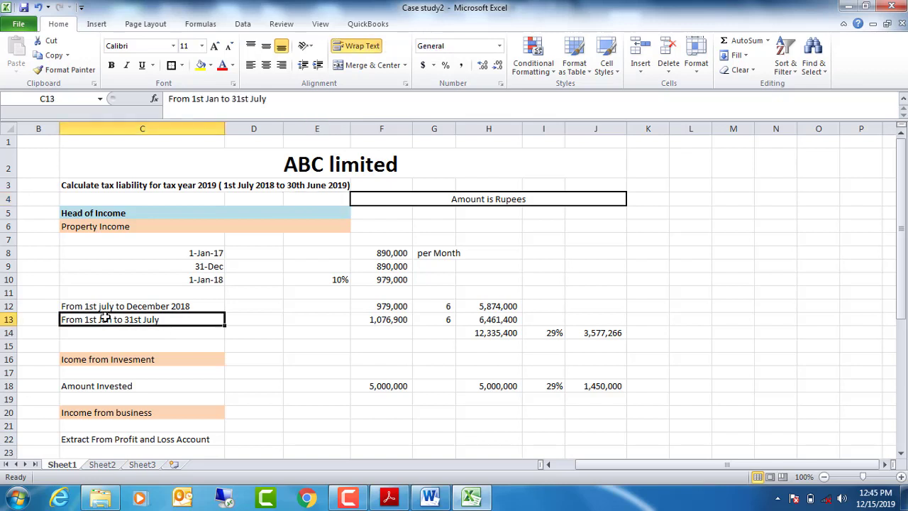
{"action": "key", "text": "F2"}
{"action": "key", "text": "BackSpace"}
{"action": "key", "text": "BackSpace"}
{"action": "key", "text": "BackSpace"}
{"action": "key", "text": "BackSpace"}
{"action": "key", "text": "BackSpace"}
{"action": "key", "text": "BackSpace"}
{"action": "key", "text": "BackSpace"}
{"action": "key", "text": "BackSpace"}
{"action": "key", "text": "BackSpace"}
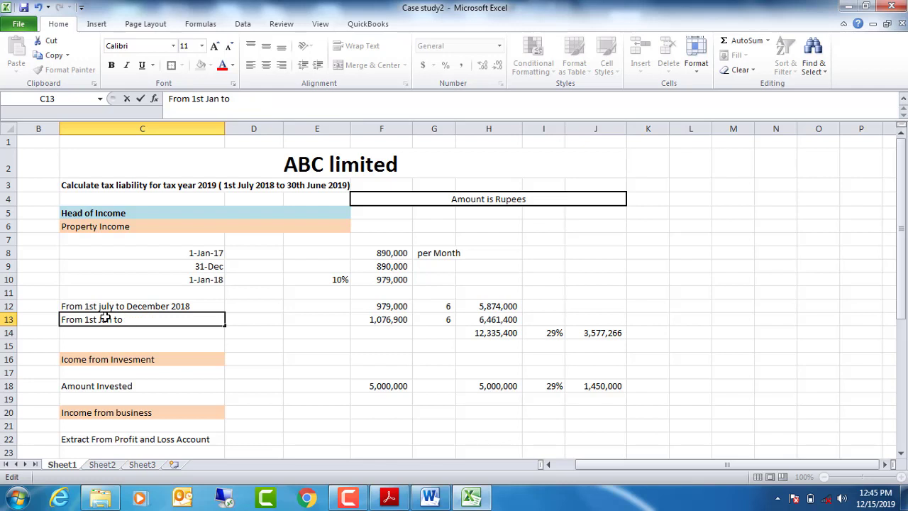
{"action": "type", "text": "30th June"}
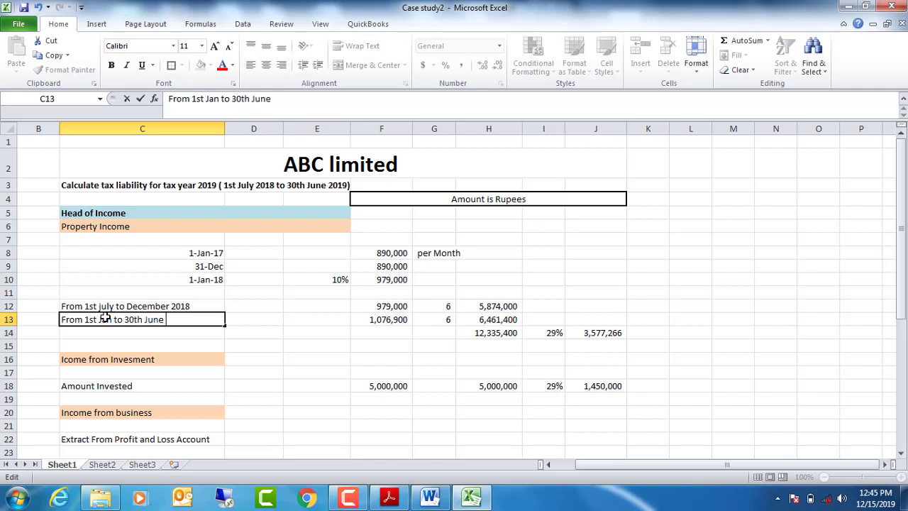
{"action": "key", "text": "Return"}
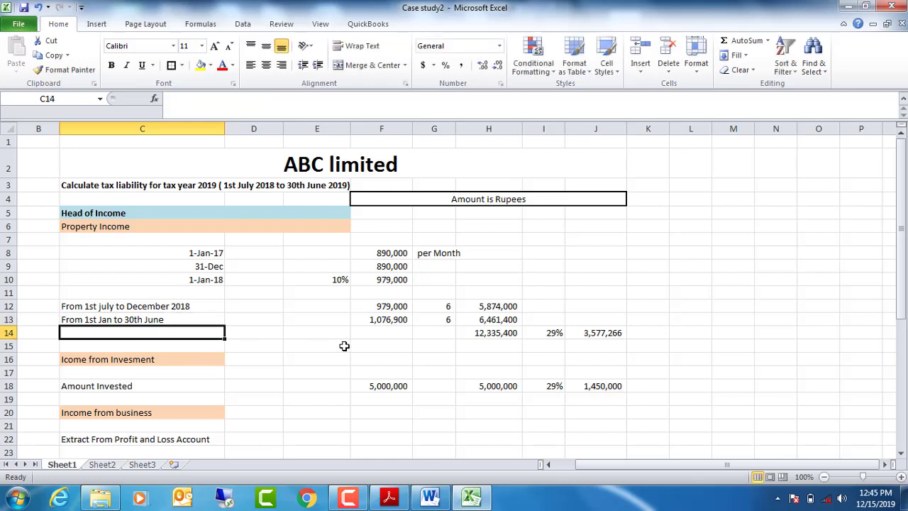
Step: Add a box border around the total rental income in cell H14
{"action": "left_click", "coordinate": [471, 333]}
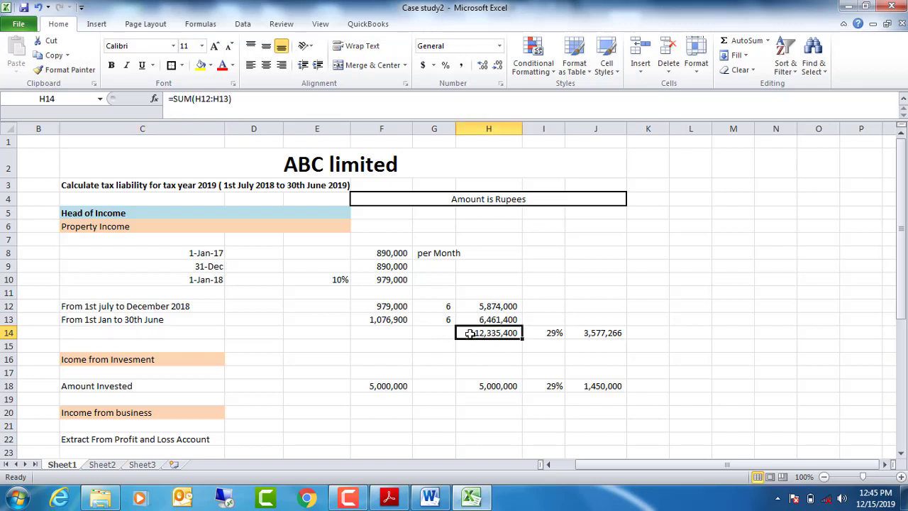
{"action": "left_click", "coordinate": [171, 66]}
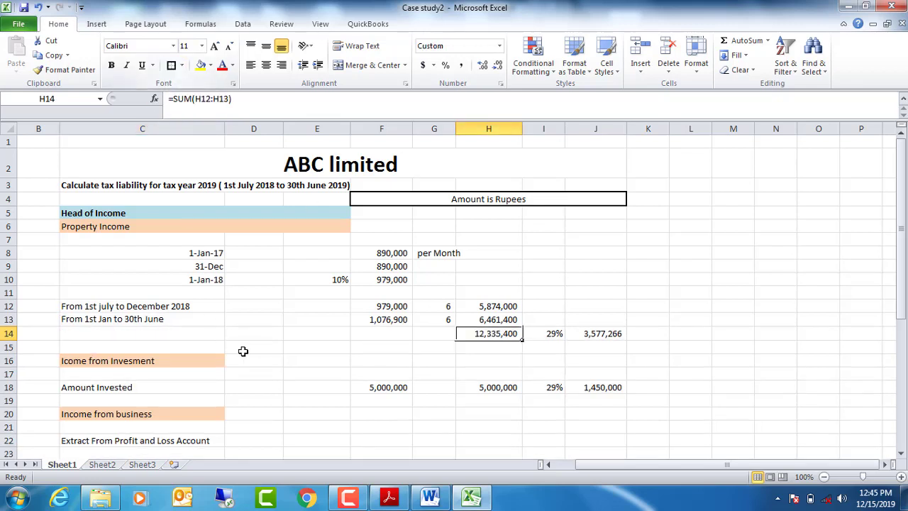
{"action": "left_click", "coordinate": [314, 346]}
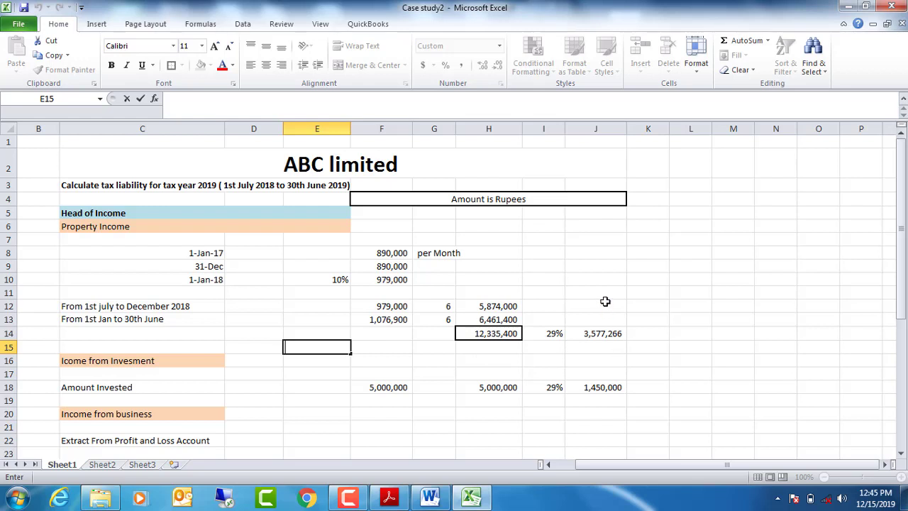
Step: Enter the column heading "Tax Liability" in cell J6, above the computed tax amounts
{"action": "left_click", "coordinate": [589, 225]}
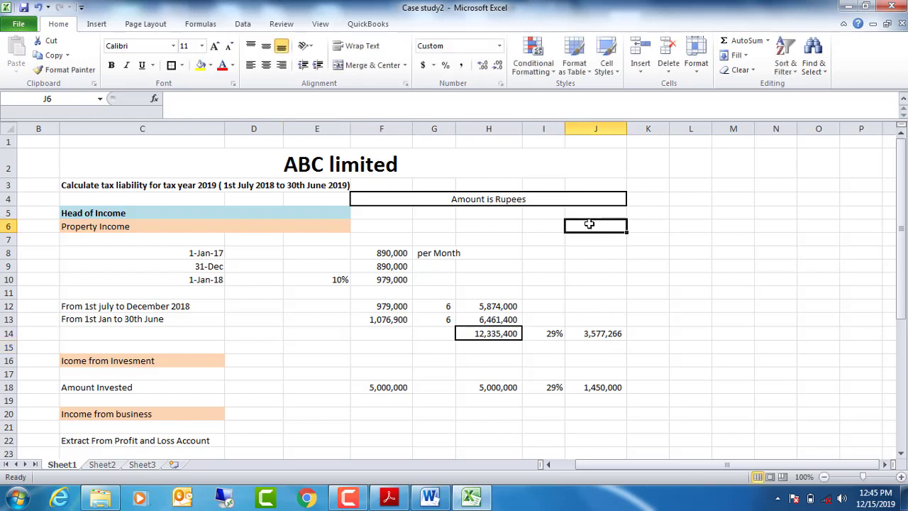
{"action": "type", "text": "Tax"}
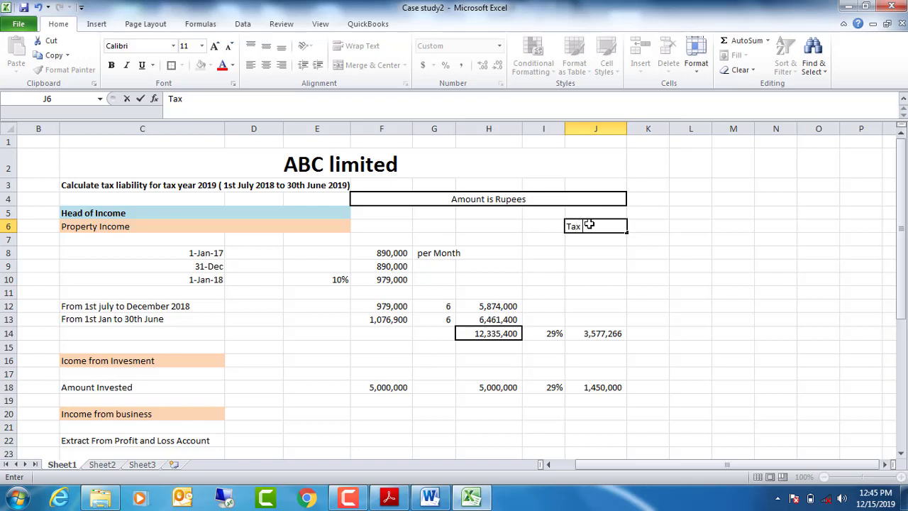
{"action": "type", "text": " Liability"}
{"action": "left_click", "coordinate": [623, 262]}
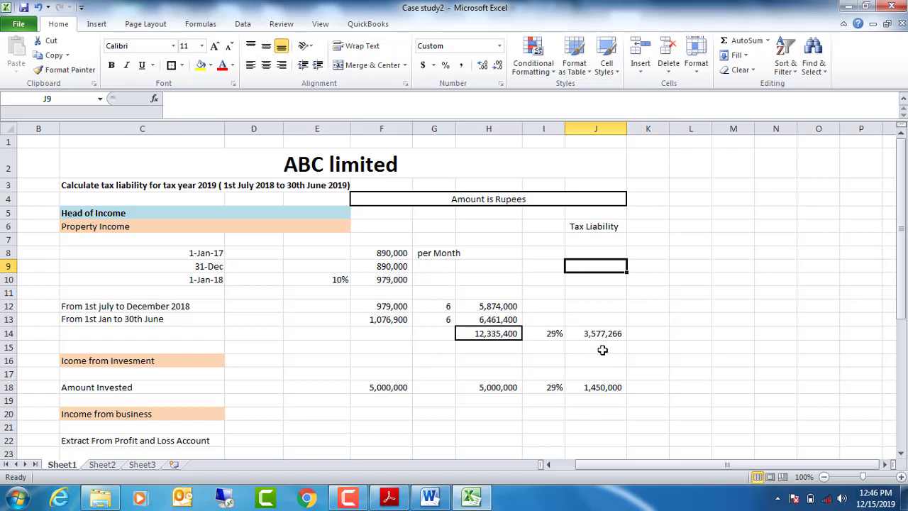
Step: Bring up the Income Tax Ordinance PDF in Adobe Reader for reference and return to the Excel workbook
{"action": "left_click", "coordinate": [388, 496]}
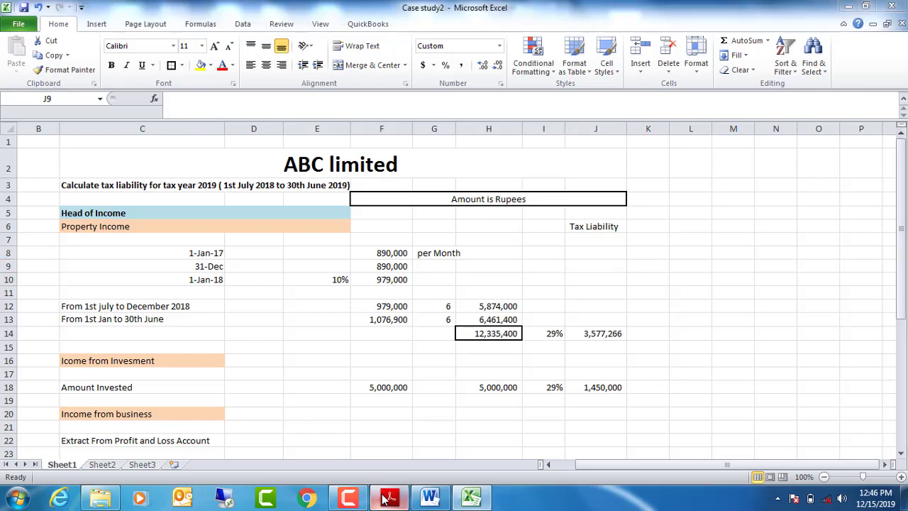
{"action": "left_click", "coordinate": [388, 498]}
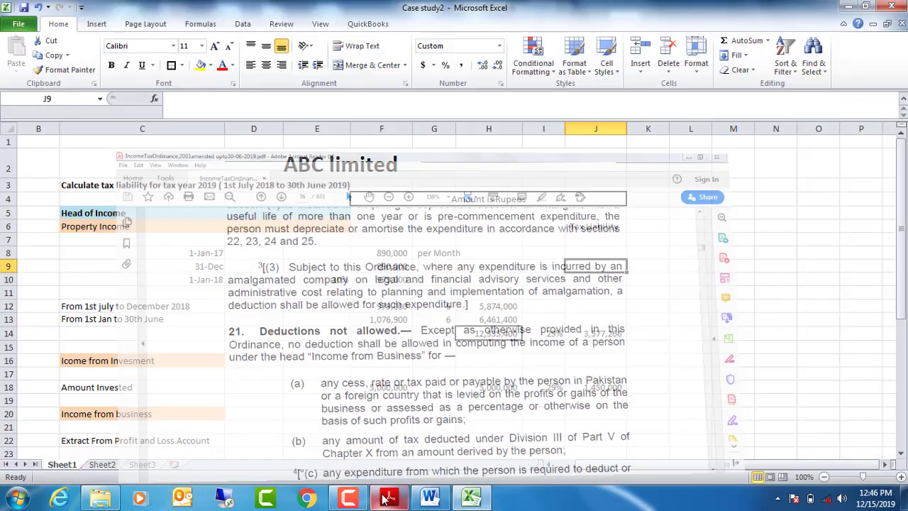
{"action": "left_click", "coordinate": [352, 500]}
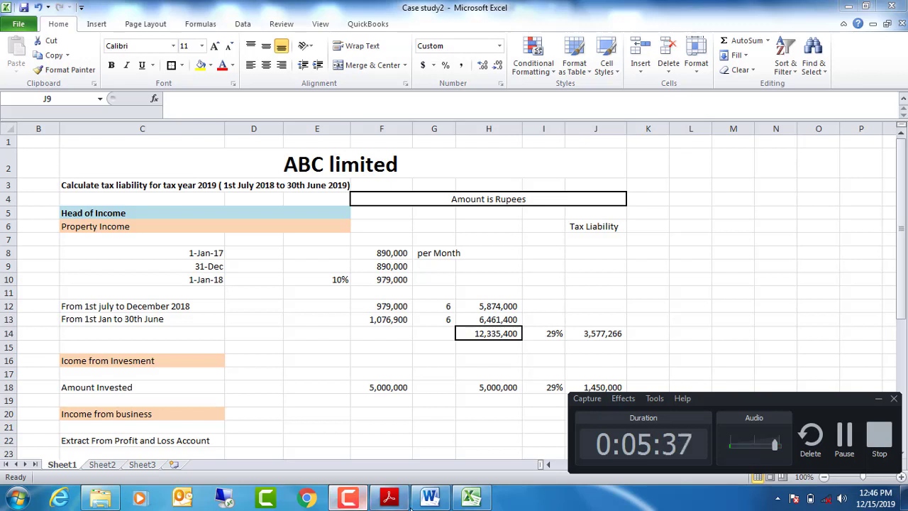
{"action": "left_click", "coordinate": [878, 399]}
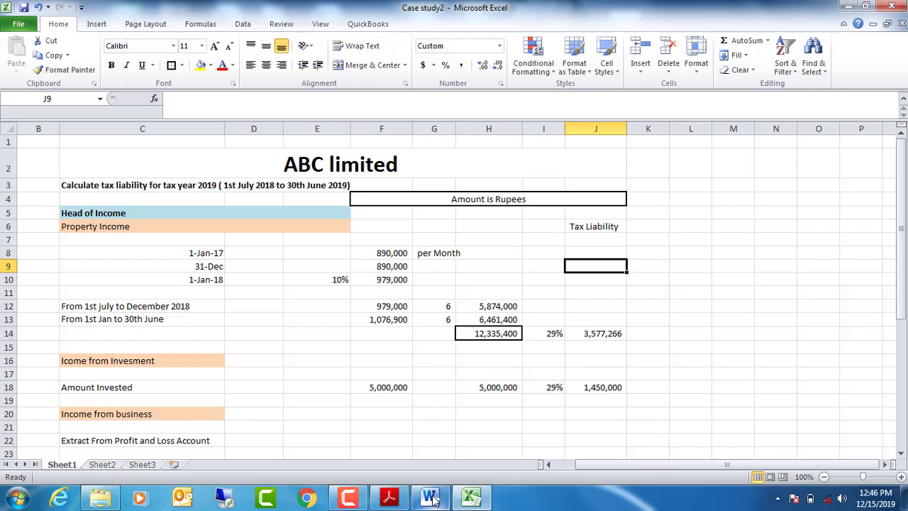
Step: Switch to the Word case study and capitalize the bank's name in item 2 as "Meezan Bank"
{"action": "mouse_move", "coordinate": [433, 500]}
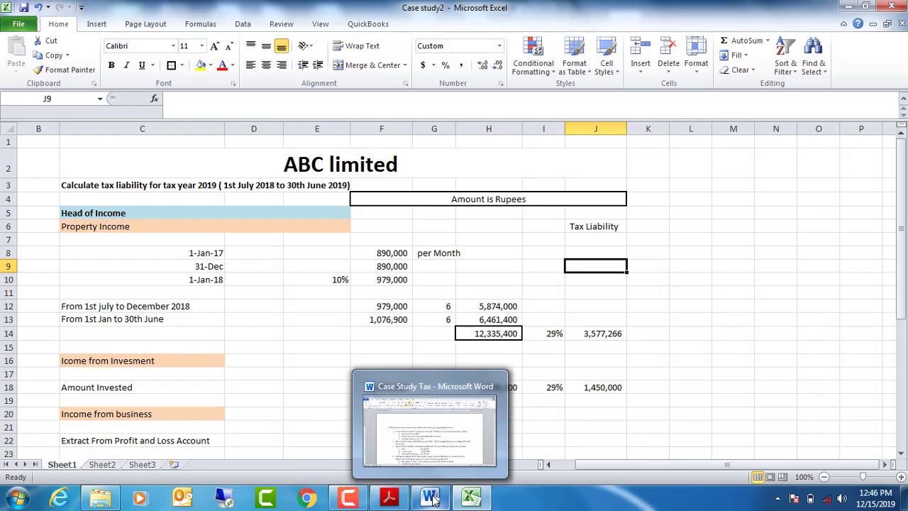
{"action": "left_click", "coordinate": [434, 500]}
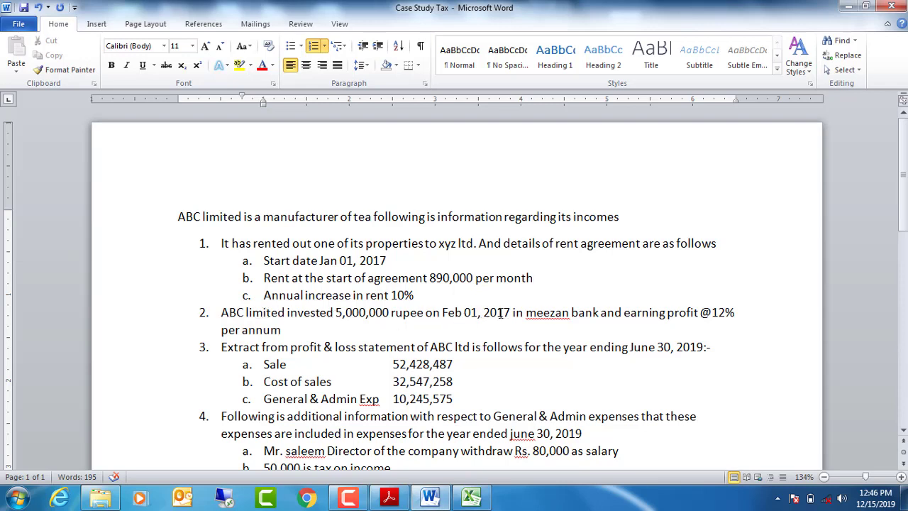
{"action": "left_click", "coordinate": [535, 313]}
{"action": "key", "text": "BackSpace"}
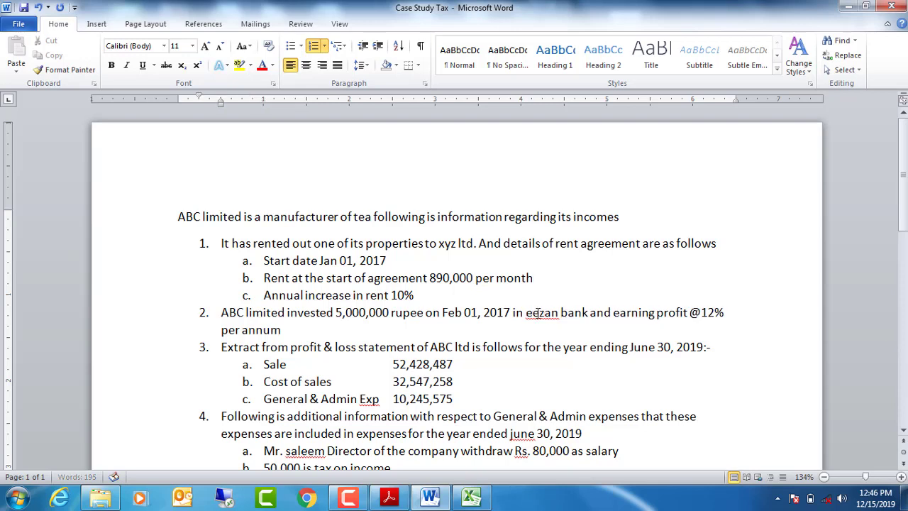
{"action": "type", "text": "M"}
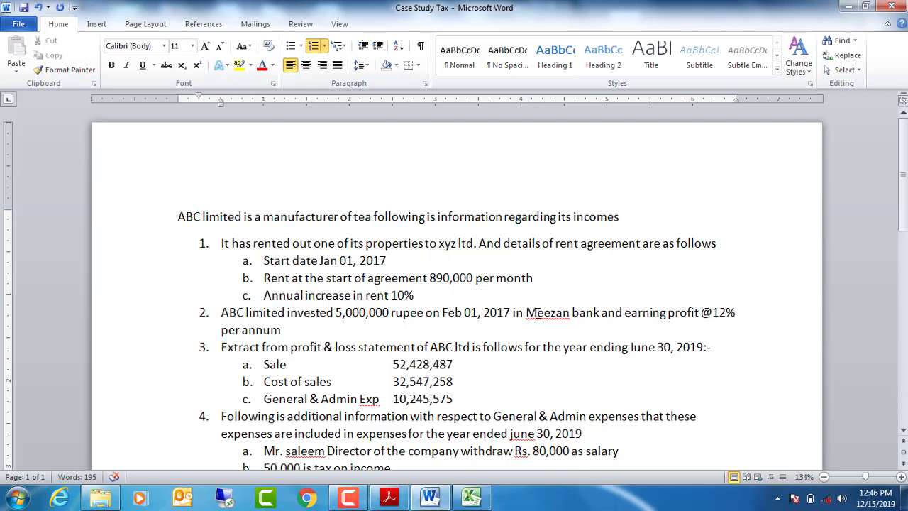
{"action": "left_click", "coordinate": [579, 313]}
{"action": "key", "text": "BackSpace"}
{"action": "type", "text": "B"}
Step: Return to the Excel workbook and label the property income heading "A" in B6 and the investment income heading "B" in B16
{"action": "left_click", "coordinate": [466, 498]}
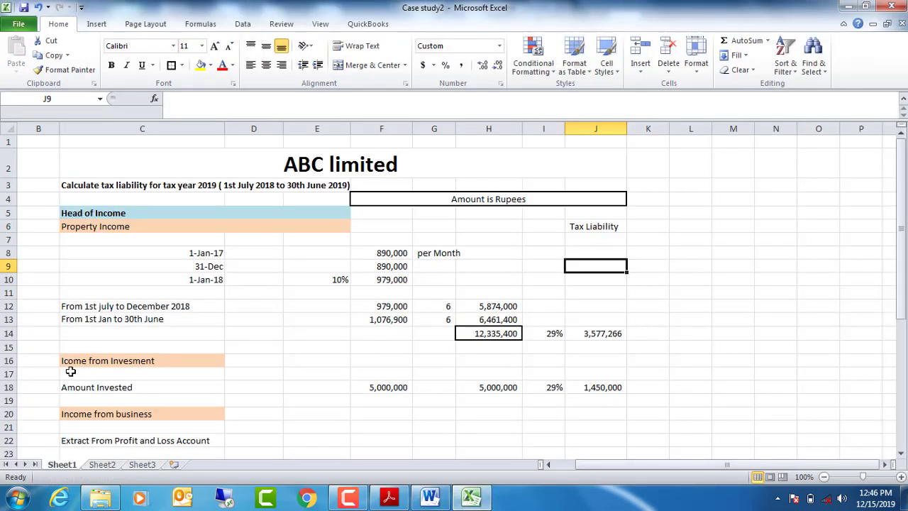
{"action": "left_click", "coordinate": [44, 225]}
{"action": "type", "text": "A"}
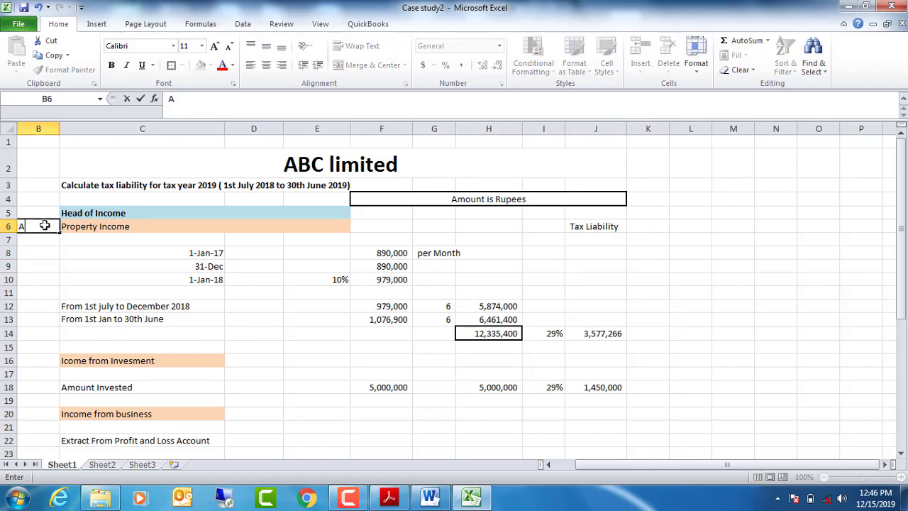
{"action": "left_click", "coordinate": [46, 362]}
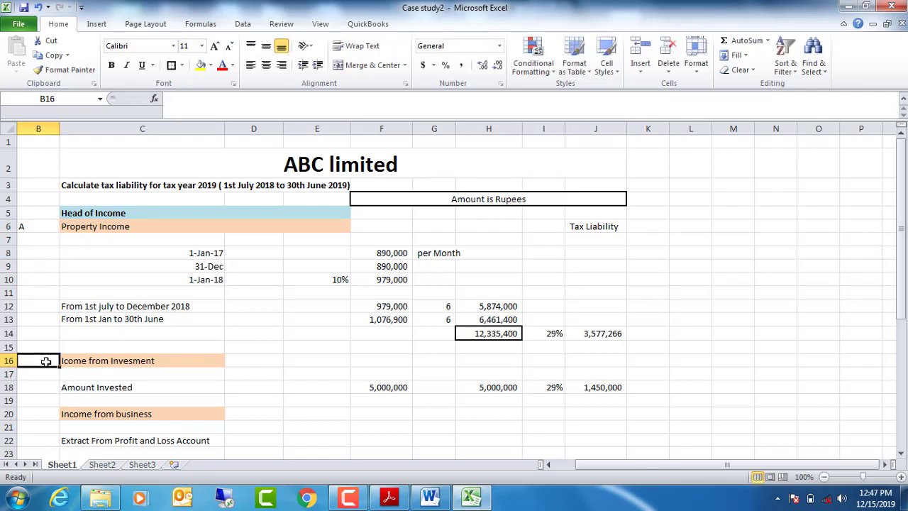
{"action": "type", "text": "B"}
{"action": "left_click", "coordinate": [196, 412]}
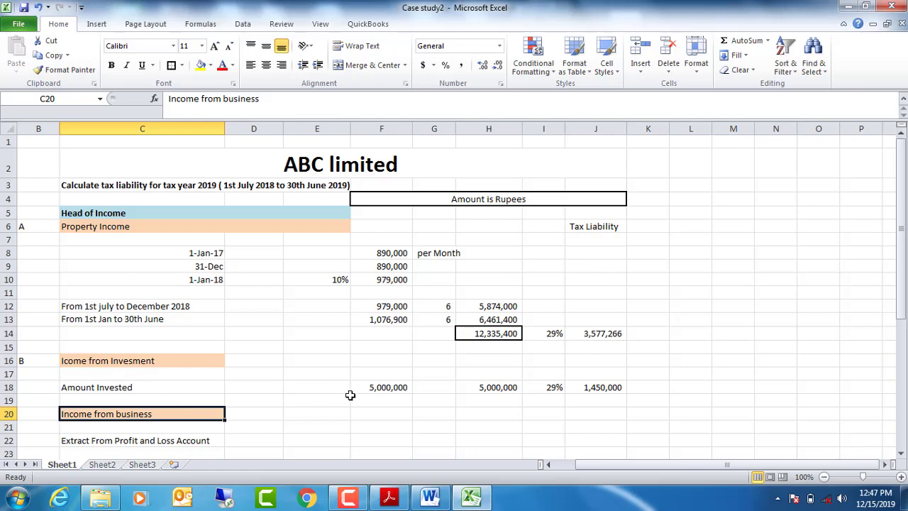
Step: Check the investment details in the Word case study, then in Excel move the invested amount to F17 and its "Amount Invested" label to C17
{"action": "left_click", "coordinate": [425, 499]}
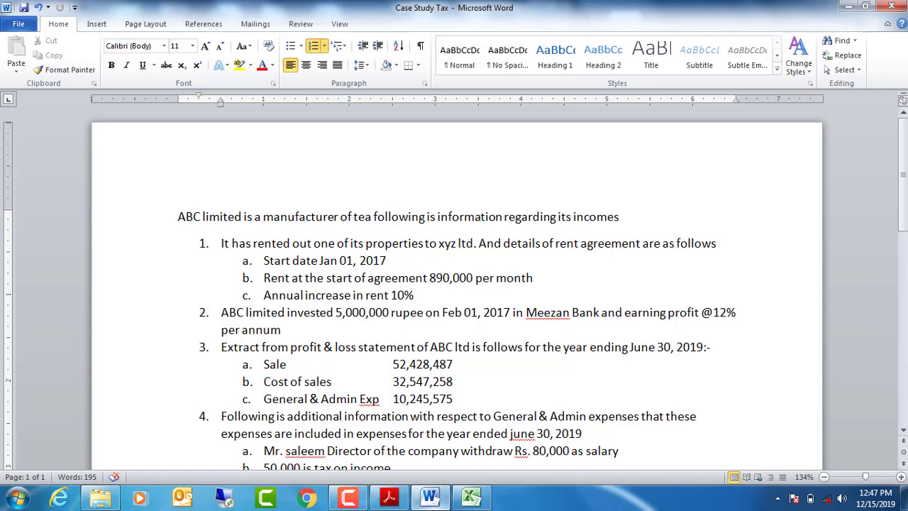
{"action": "left_click", "coordinate": [472, 498]}
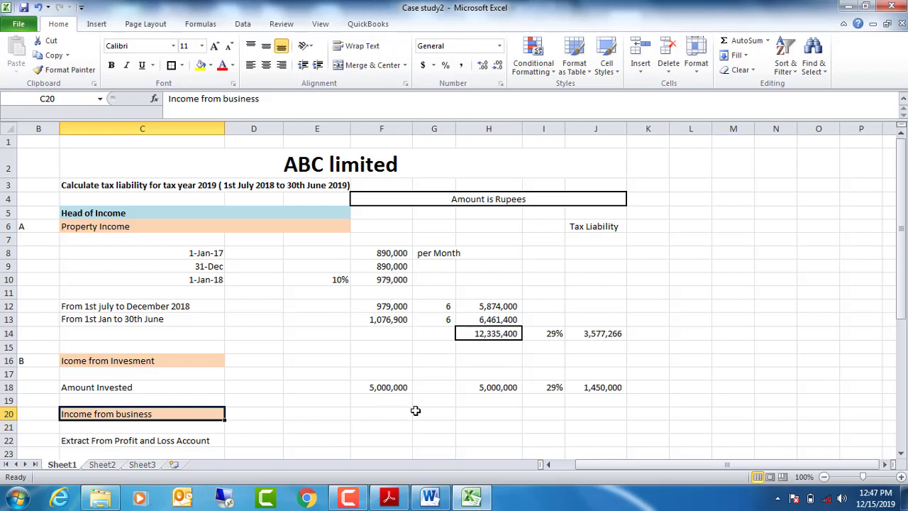
{"action": "left_click", "coordinate": [382, 385]}
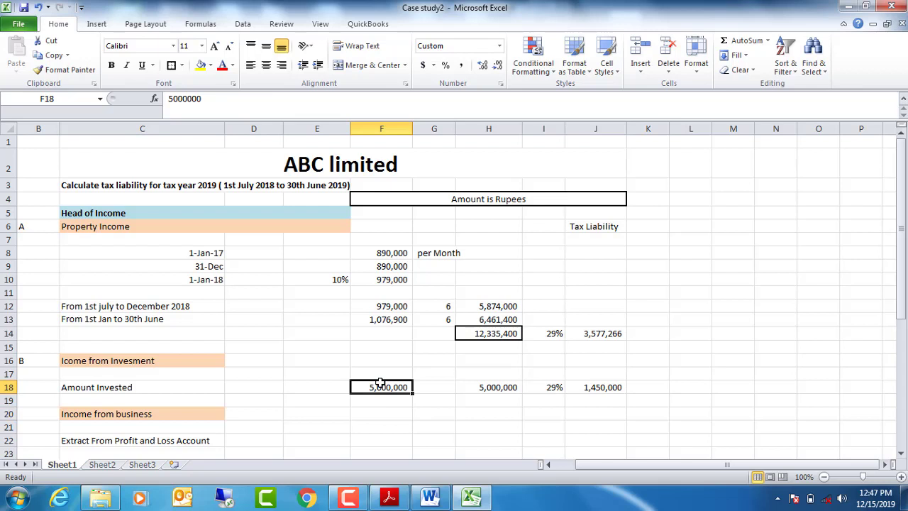
{"action": "key", "text": "ctrl+c"}
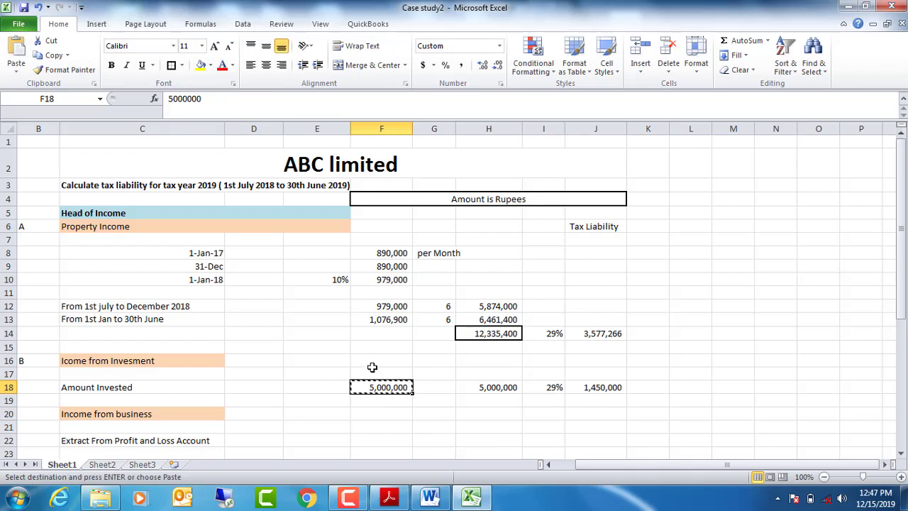
{"action": "left_click", "coordinate": [370, 372]}
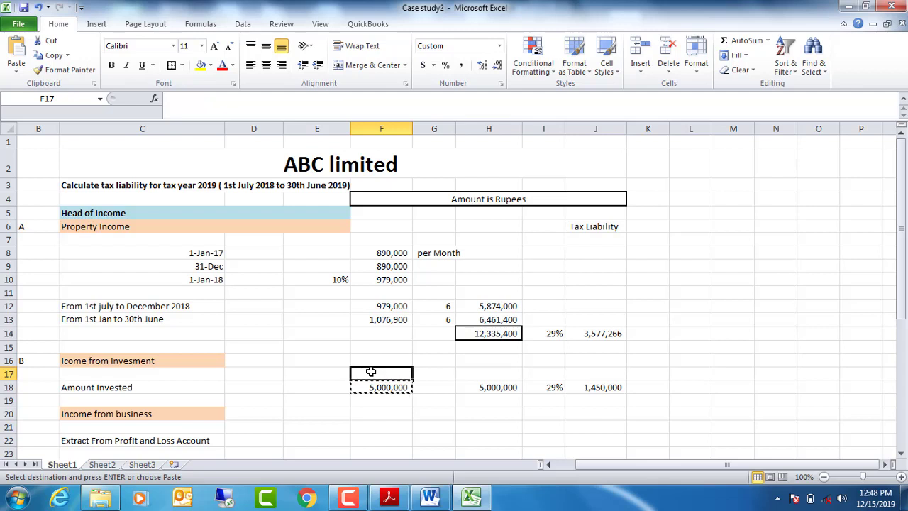
{"action": "key", "text": "Return"}
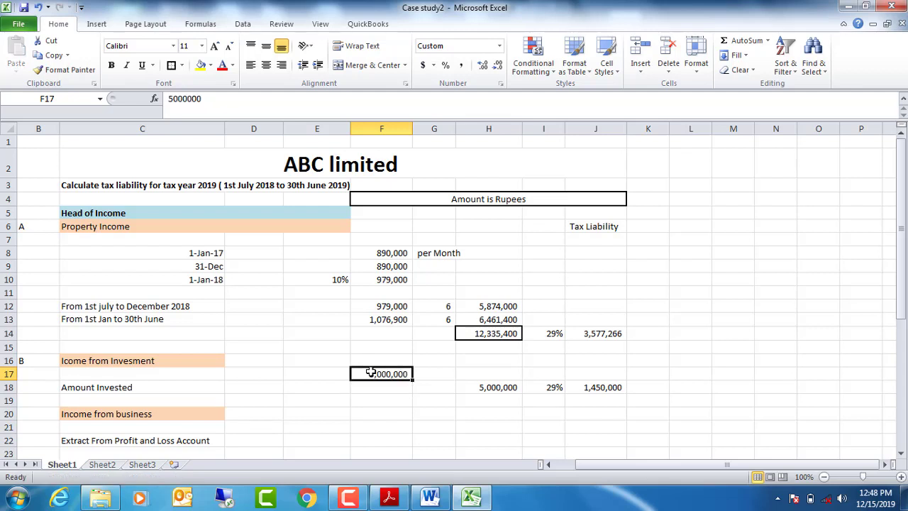
{"action": "left_click", "coordinate": [176, 387]}
{"action": "key", "text": "ctrl+x"}
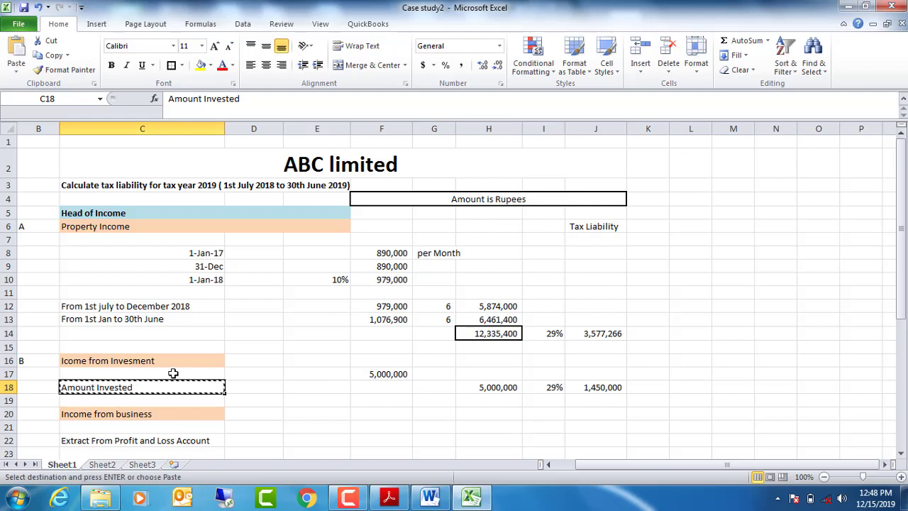
{"action": "left_click", "coordinate": [173, 373]}
{"action": "key", "text": "Return"}
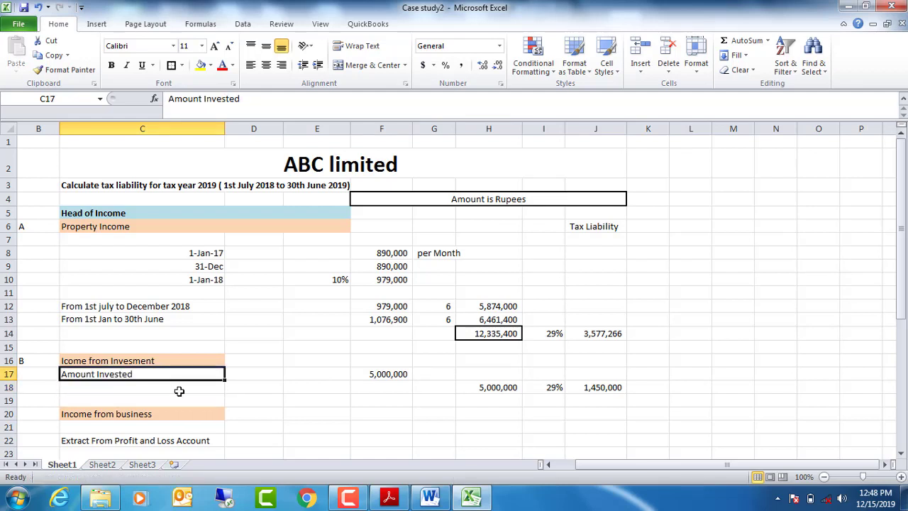
Step: Enter the label "Interest Income" in C18 and the interest rate 12%, formatted as a percentage, in E18
{"action": "left_click", "coordinate": [114, 388]}
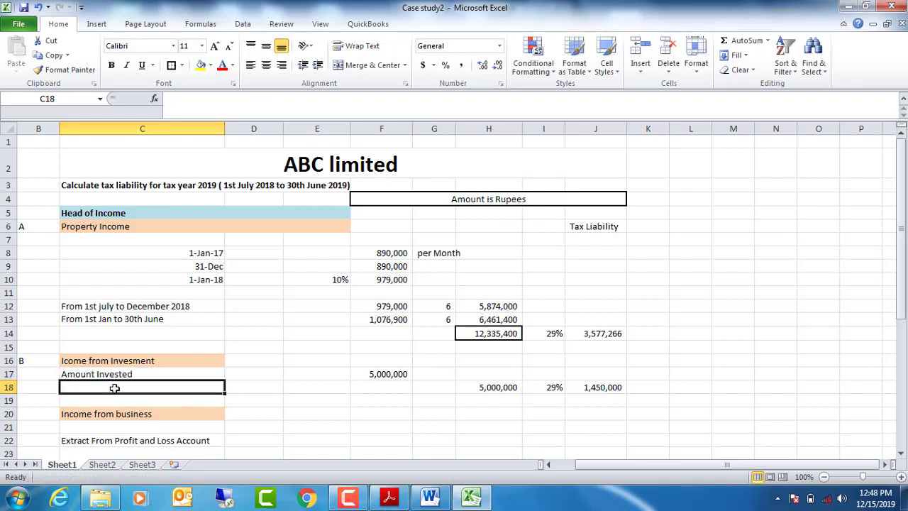
{"action": "type", "text": "Int"}
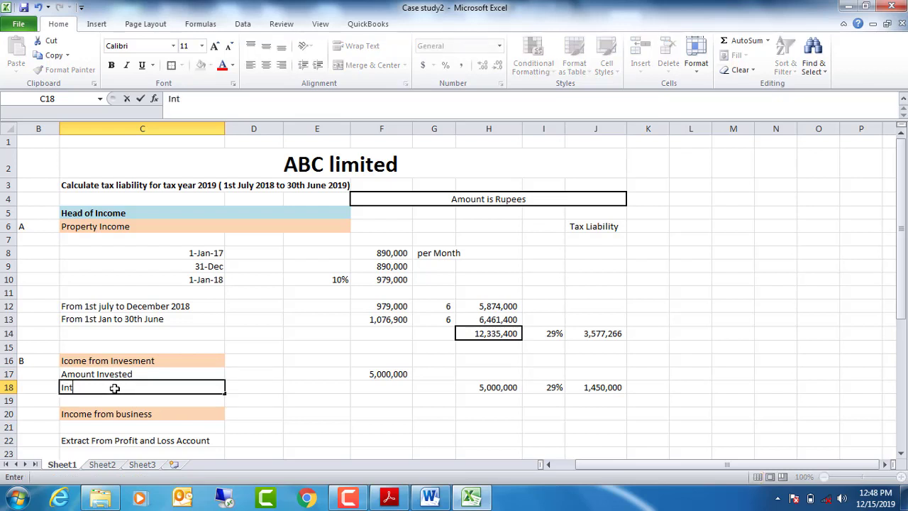
{"action": "type", "text": "erest Income"}
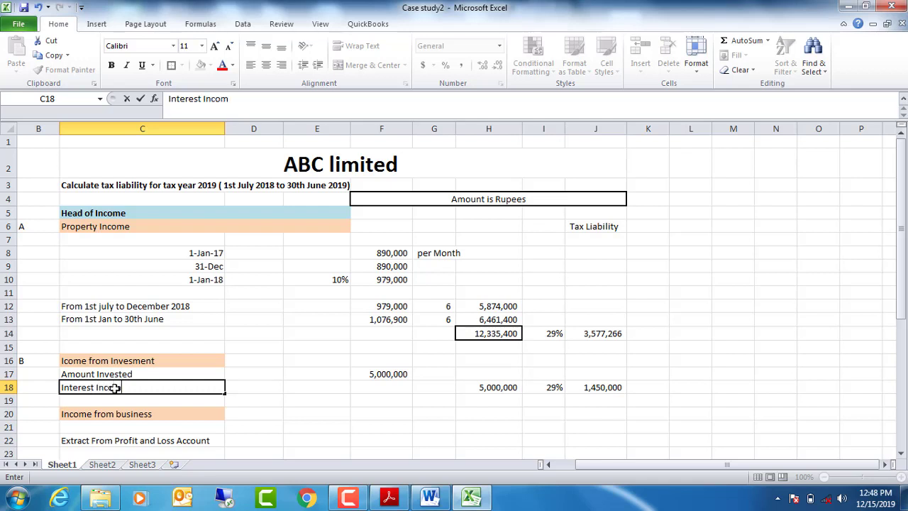
{"action": "left_click", "coordinate": [312, 418]}
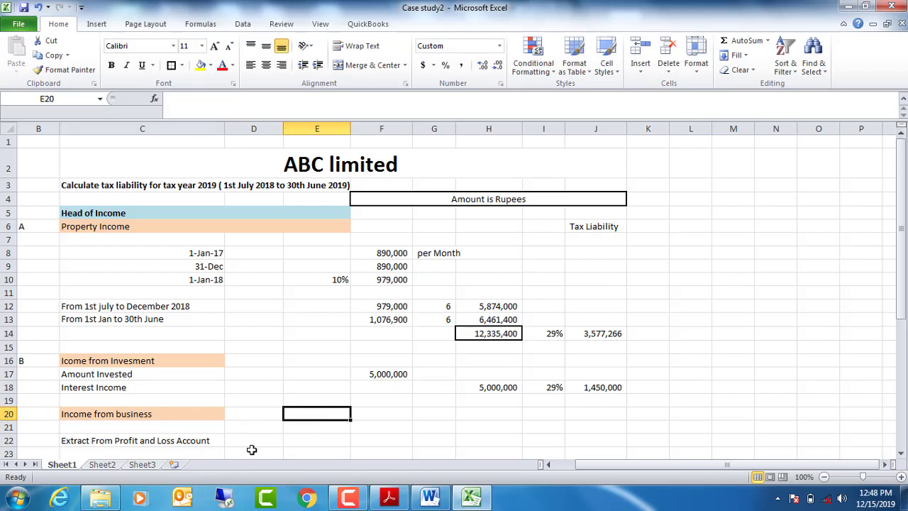
{"action": "left_click", "coordinate": [305, 387]}
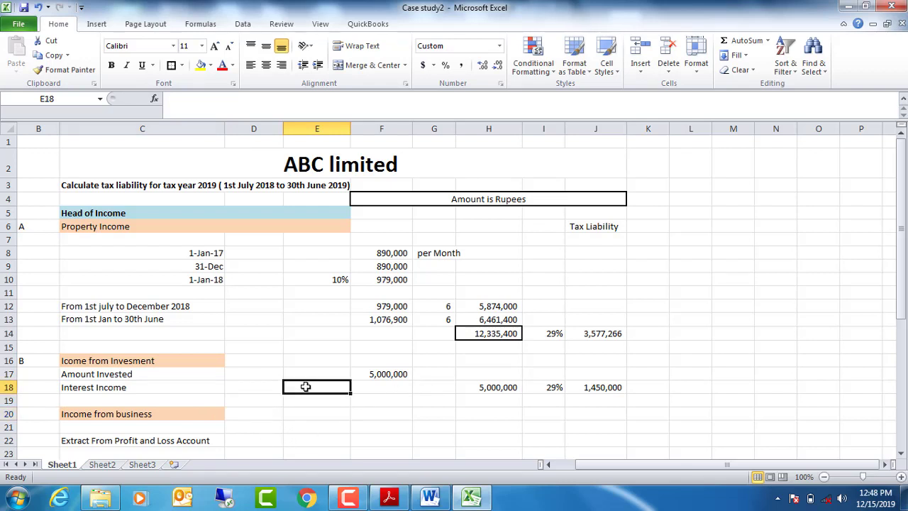
{"action": "left_click", "coordinate": [446, 68]}
{"action": "type", "text": "12"}
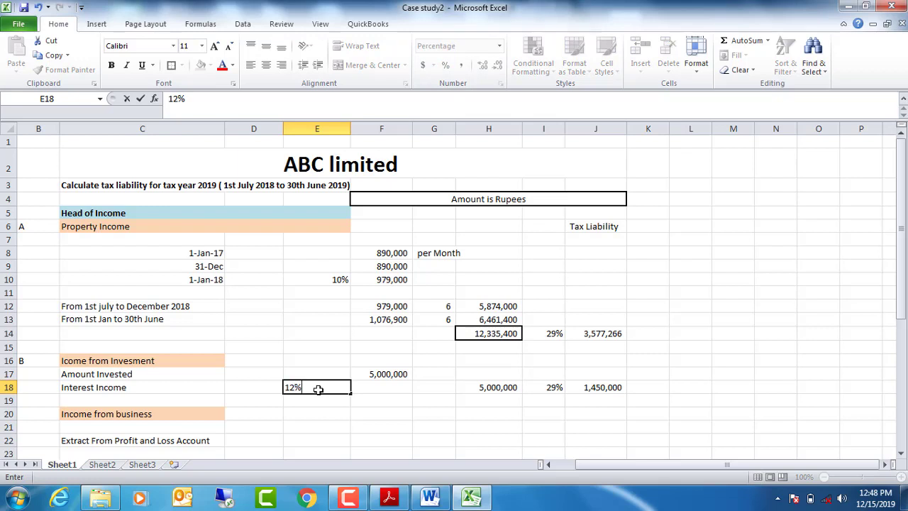
{"action": "key", "text": "Return"}
Step: Calculate the interest income in F18 by multiplying the amount invested by the interest rate (=F17*E18)
{"action": "left_click", "coordinate": [386, 388]}
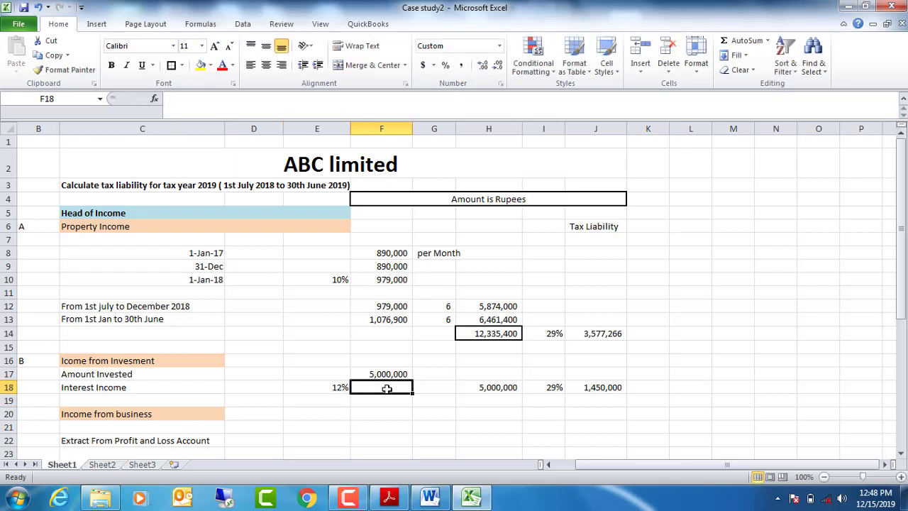
{"action": "type", "text": "="}
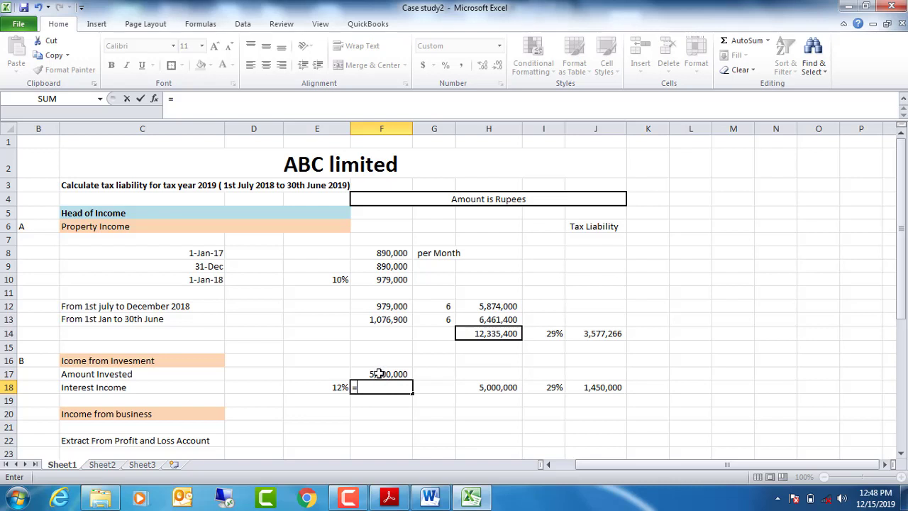
{"action": "left_click", "coordinate": [380, 374]}
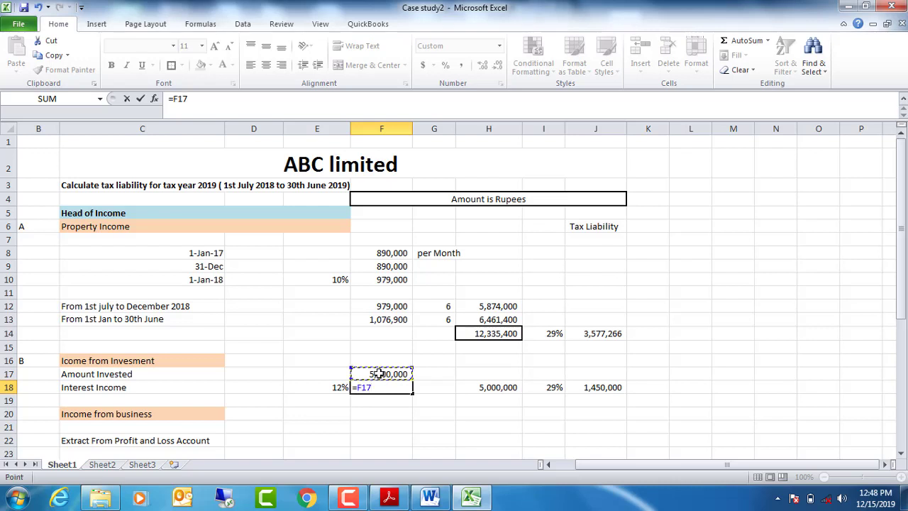
{"action": "type", "text": "*"}
{"action": "left_click", "coordinate": [333, 390]}
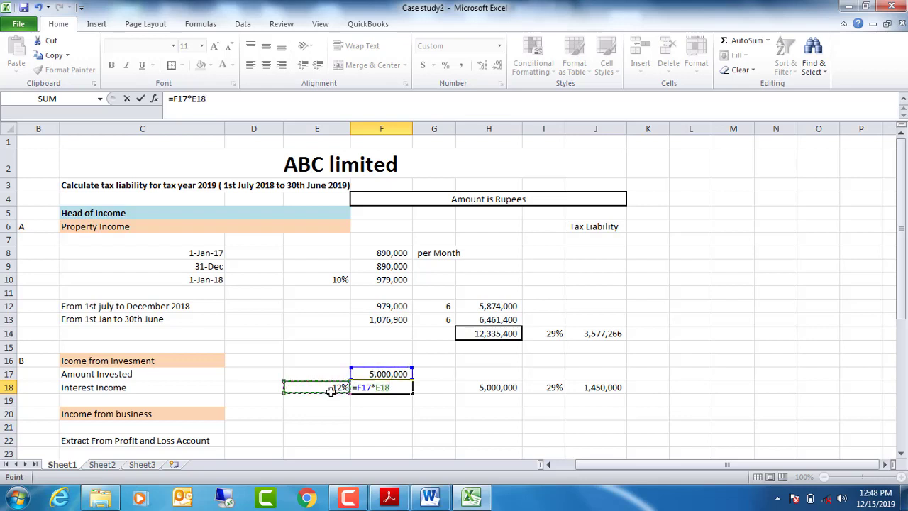
{"action": "key", "text": "Return"}
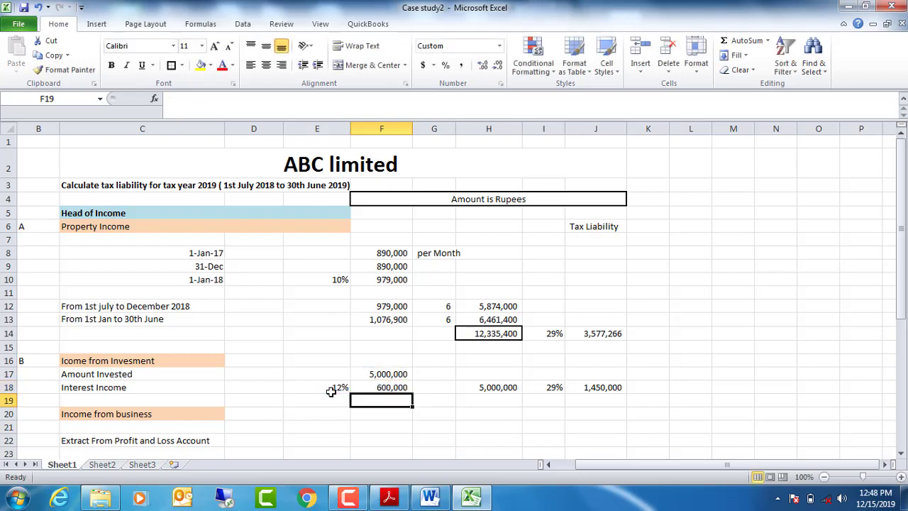
Step: Replace the formula in H18 with a reference to the interest income in F18
{"action": "left_click", "coordinate": [478, 387]}
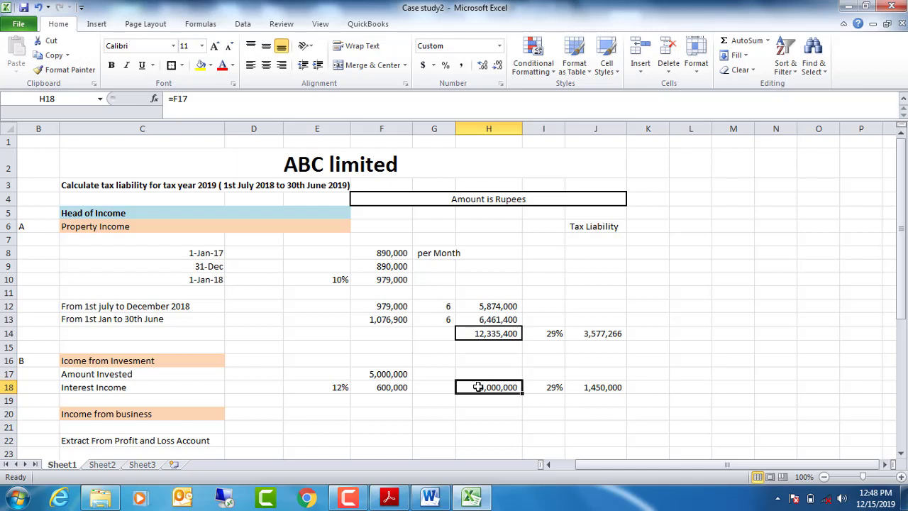
{"action": "type", "text": "="}
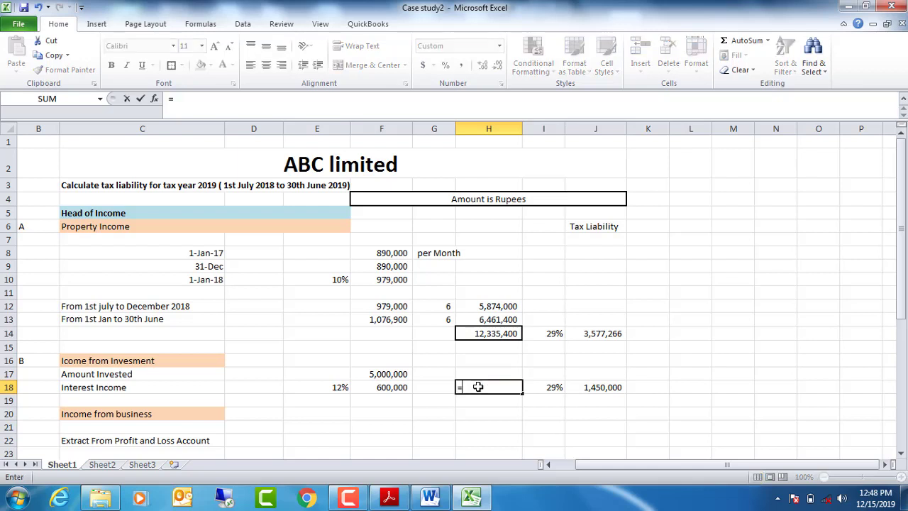
{"action": "left_click", "coordinate": [395, 388]}
{"action": "key", "text": "Return"}
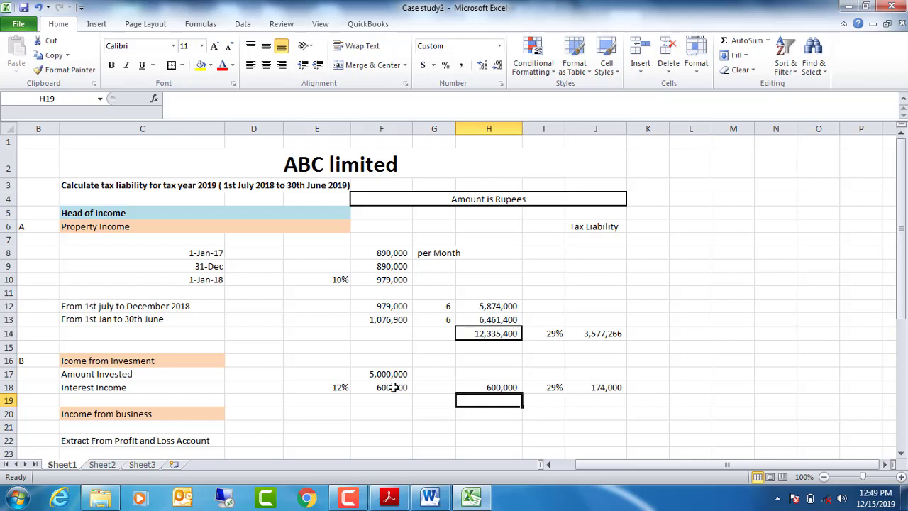
Step: Switch to the Word case study and review the profit and loss extract and the additional General & Admin expense information
{"action": "left_click", "coordinate": [347, 496]}
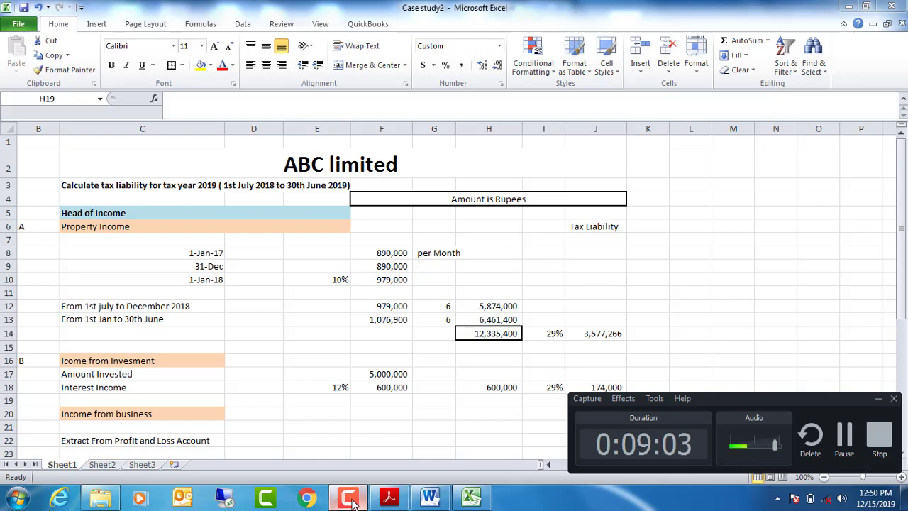
{"action": "left_click", "coordinate": [433, 499]}
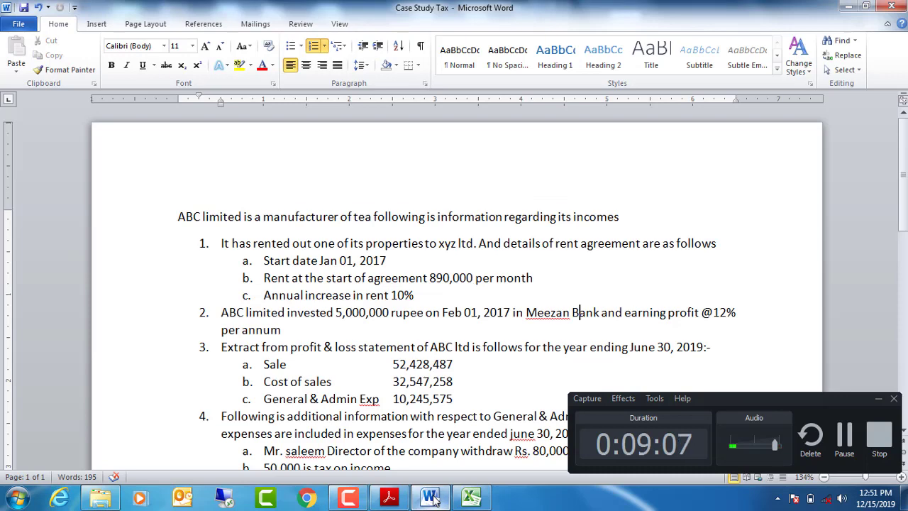
{"action": "left_click", "coordinate": [876, 402]}
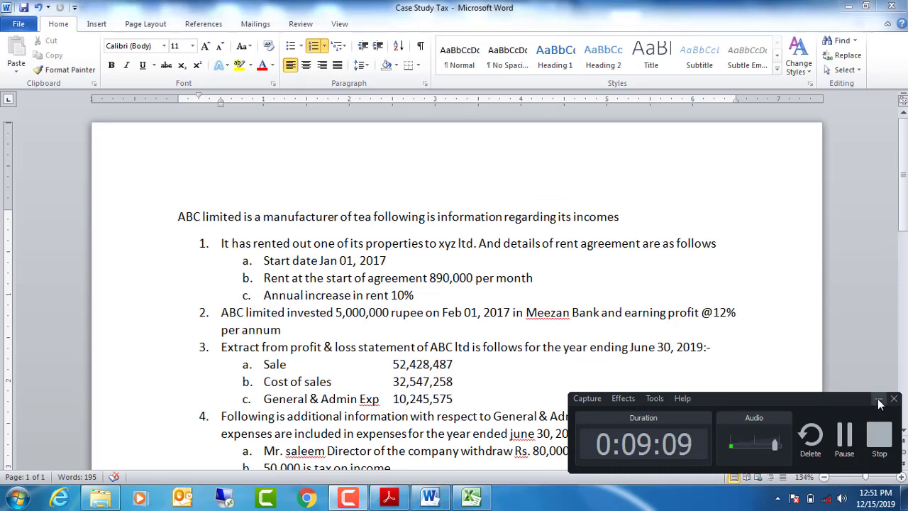
{"action": "left_click_drag", "start_coordinate": [903, 434], "coordinate": [903, 434]}
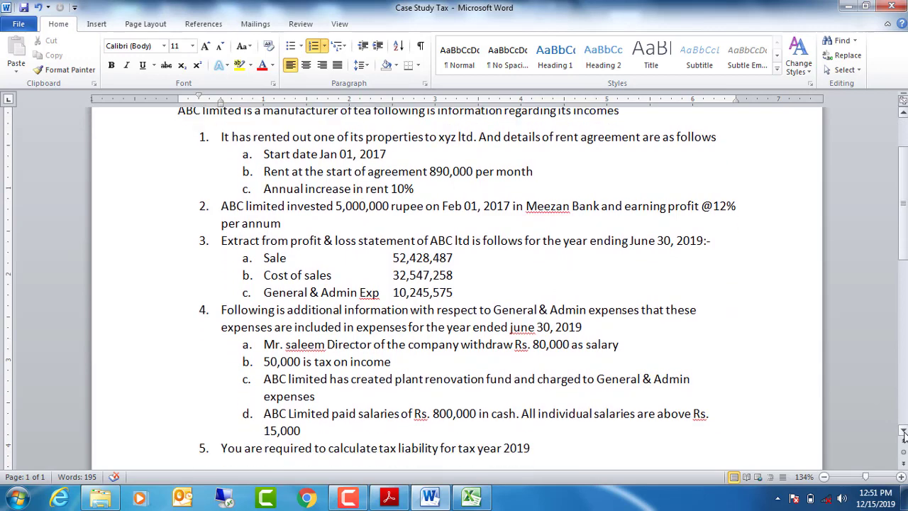
{"action": "left_click", "coordinate": [903, 434]}
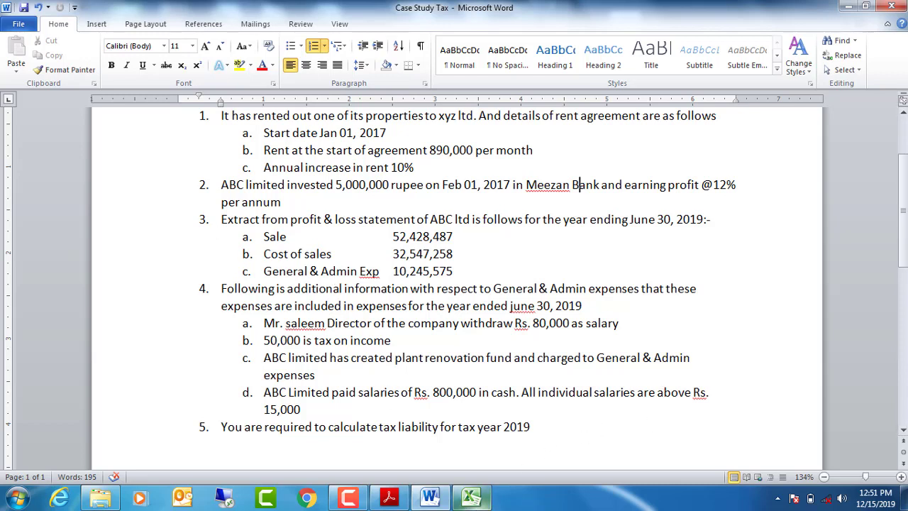
Step: Switch to the Excel workbook and add a bottom border to the Sale amount in E24
{"action": "left_click", "coordinate": [471, 498]}
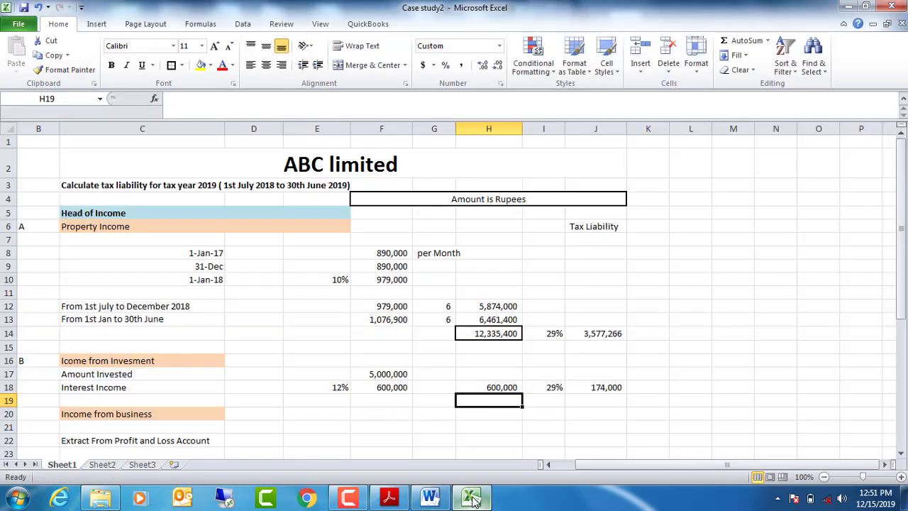
{"action": "left_click", "coordinate": [902, 454]}
{"action": "left_click", "coordinate": [901, 454]}
{"action": "left_click", "coordinate": [901, 454]}
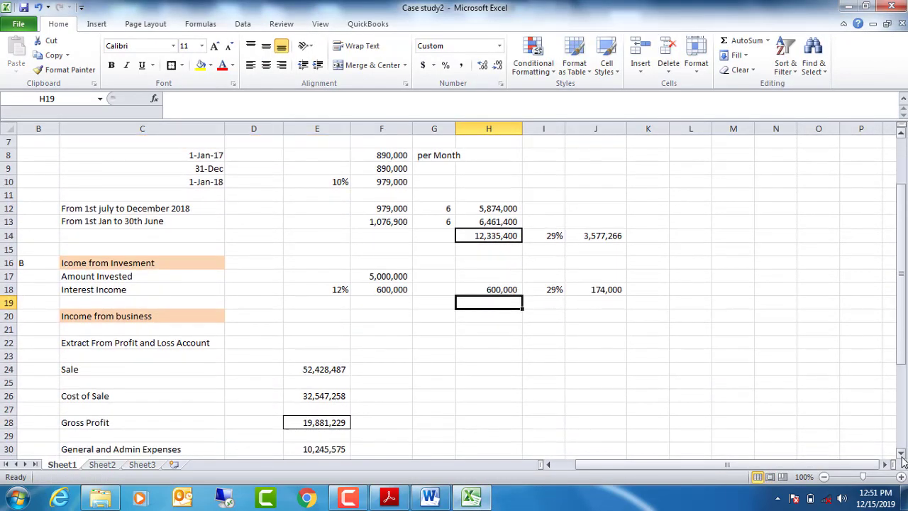
{"action": "left_click", "coordinate": [901, 454]}
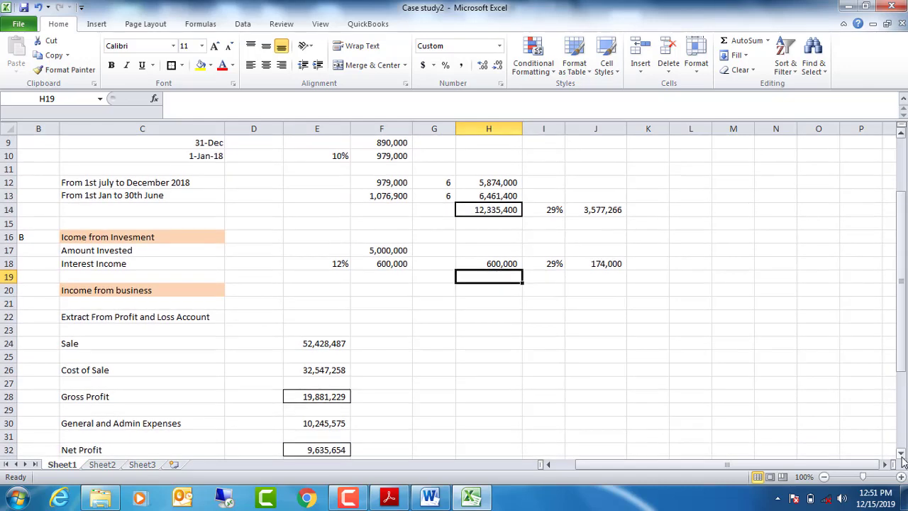
{"action": "left_click", "coordinate": [324, 344]}
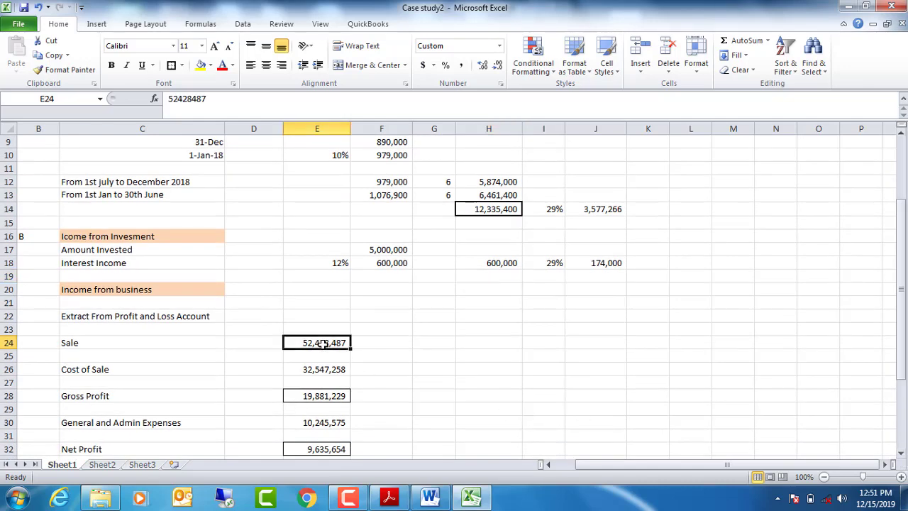
{"action": "left_click", "coordinate": [181, 65]}
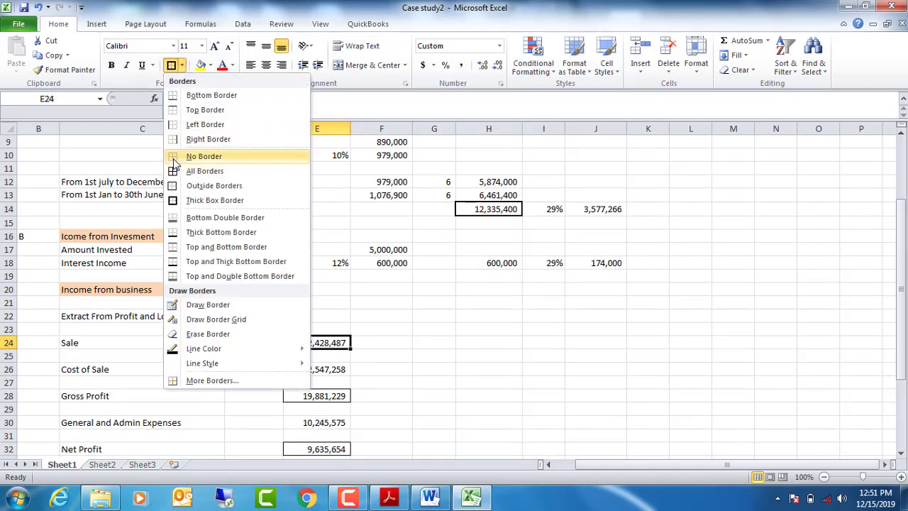
{"action": "left_click", "coordinate": [177, 95]}
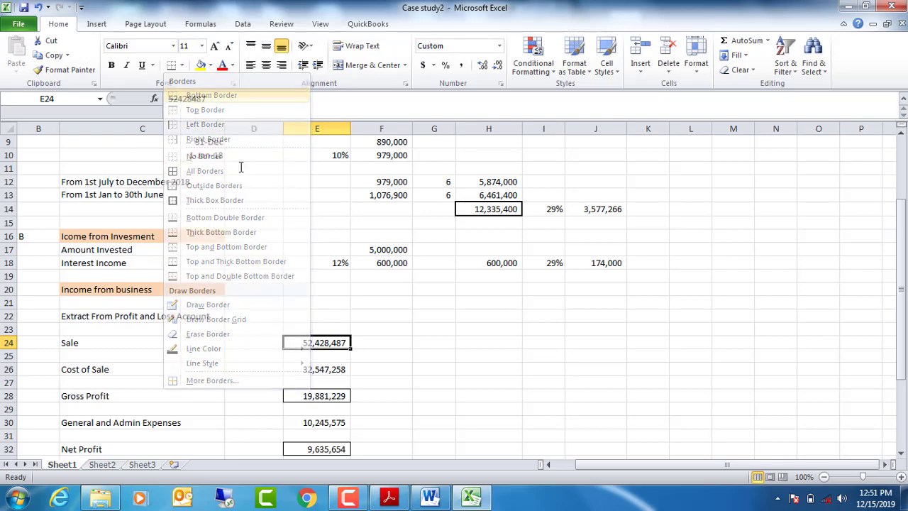
{"action": "left_click", "coordinate": [452, 383]}
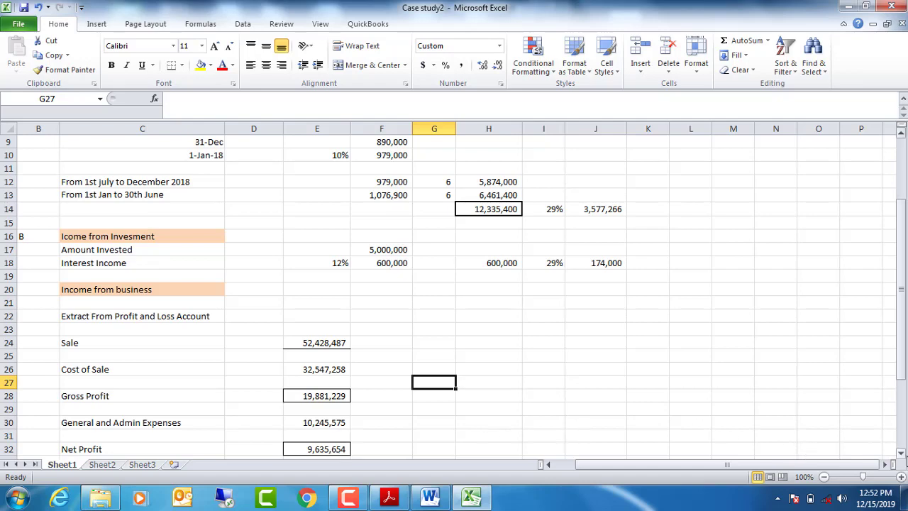
Step: Switch to the Word case study and capitalize the month as "June" in the year-end date of item 4
{"action": "left_click", "coordinate": [902, 453]}
{"action": "left_click", "coordinate": [902, 453]}
{"action": "left_click", "coordinate": [903, 453]}
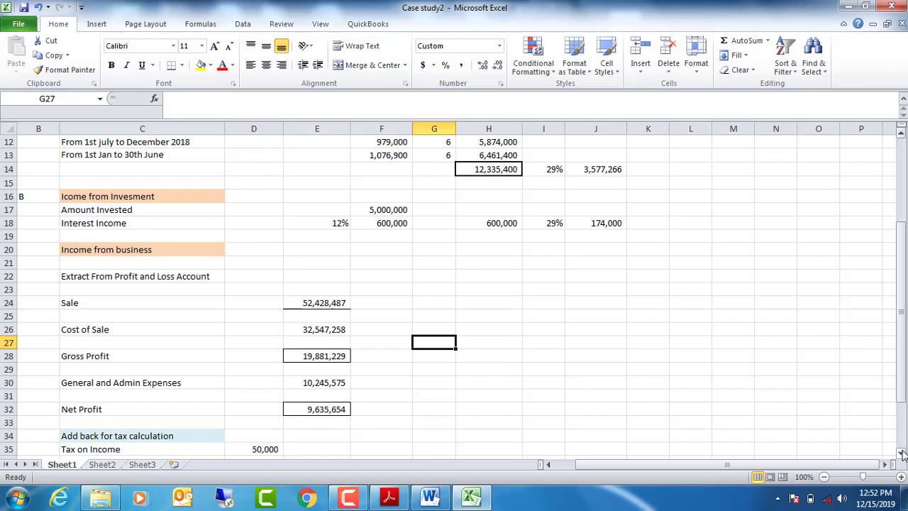
{"action": "left_click", "coordinate": [430, 498]}
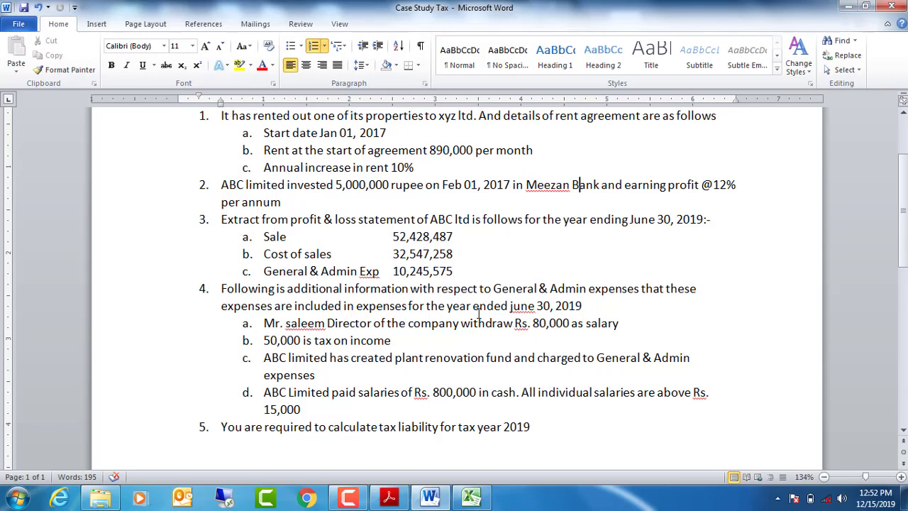
{"action": "left_click", "coordinate": [512, 306]}
{"action": "key", "text": "BackSpace"}
{"action": "key", "text": "Delete"}
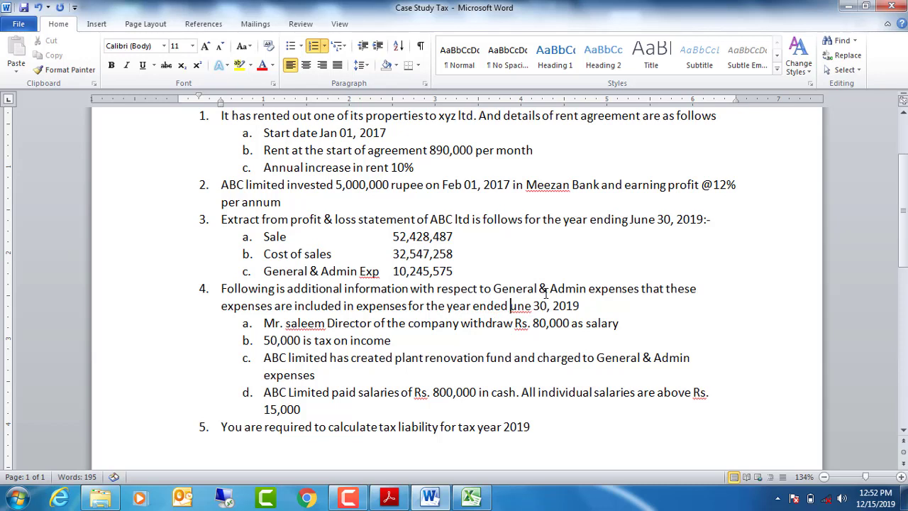
{"action": "type", "text": "J"}
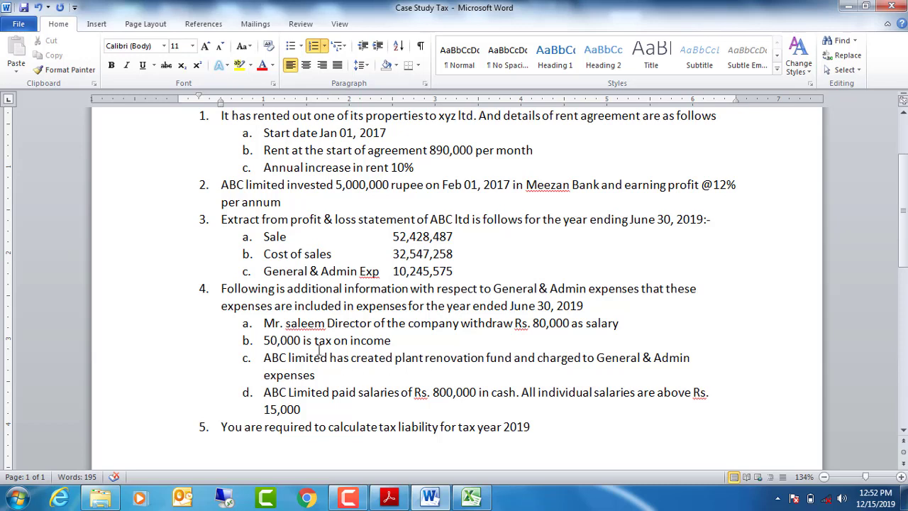
Step: Capitalize the director's name in item 4a and insert "per month" after Rs. 80,000
{"action": "left_click", "coordinate": [291, 324]}
{"action": "key", "text": "BackSpace"}
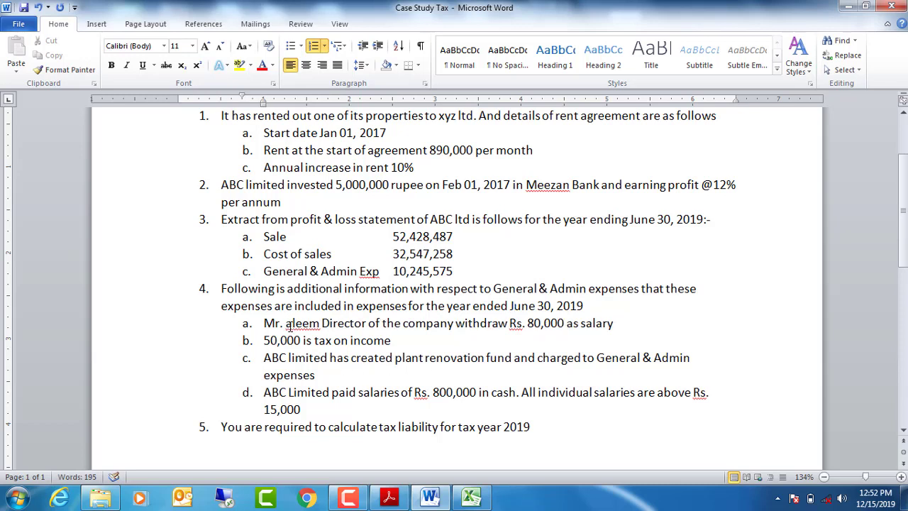
{"action": "type", "text": "S"}
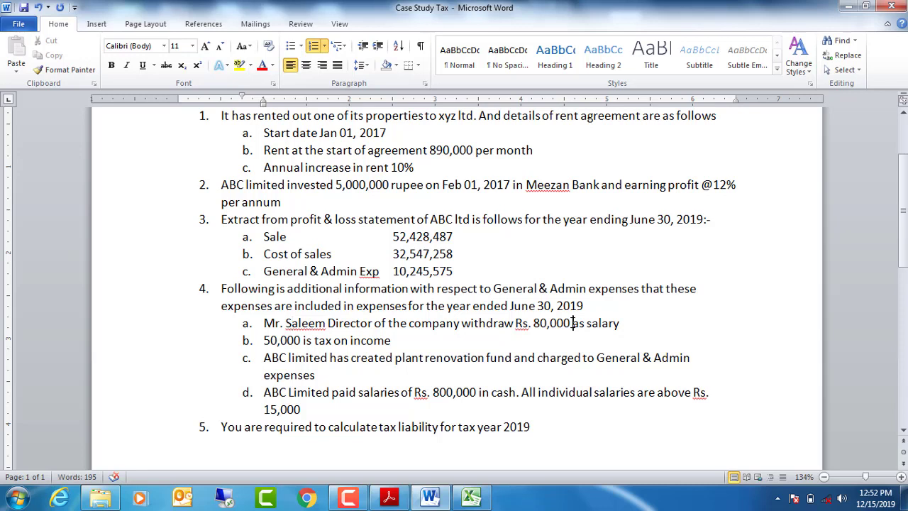
{"action": "left_click", "coordinate": [573, 323]}
{"action": "type", "text": "per month"}
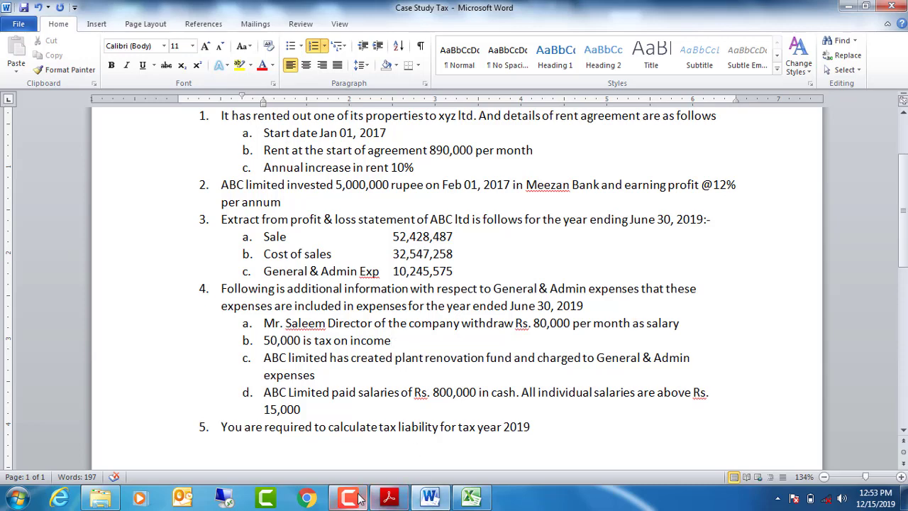
Step: Check the case study's tax on income item against section 21(a) in the ordinance PDF and view its add-back row in Excel
{"action": "left_click", "coordinate": [389, 499]}
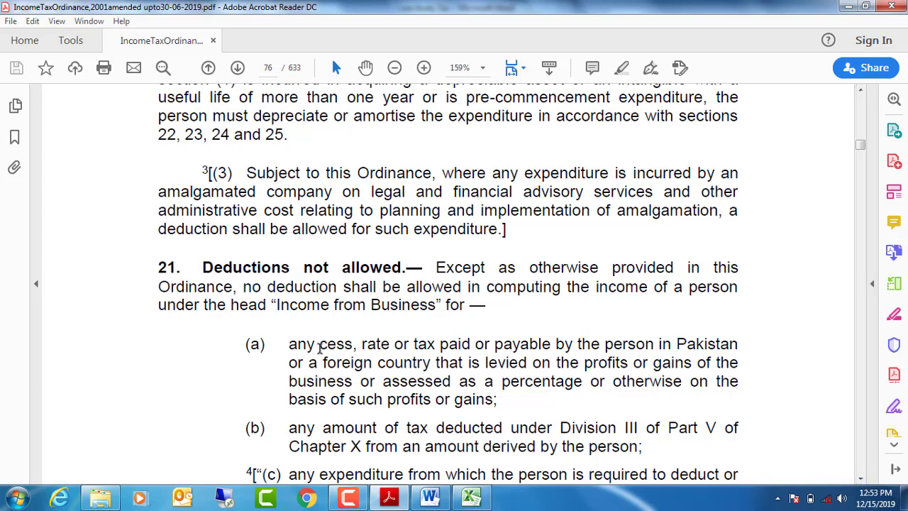
{"action": "left_click", "coordinate": [431, 498]}
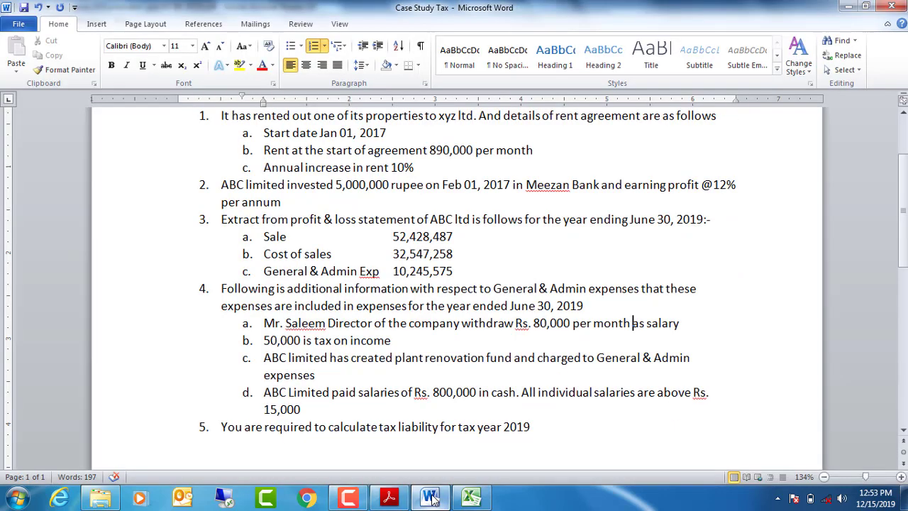
{"action": "left_click", "coordinate": [431, 498]}
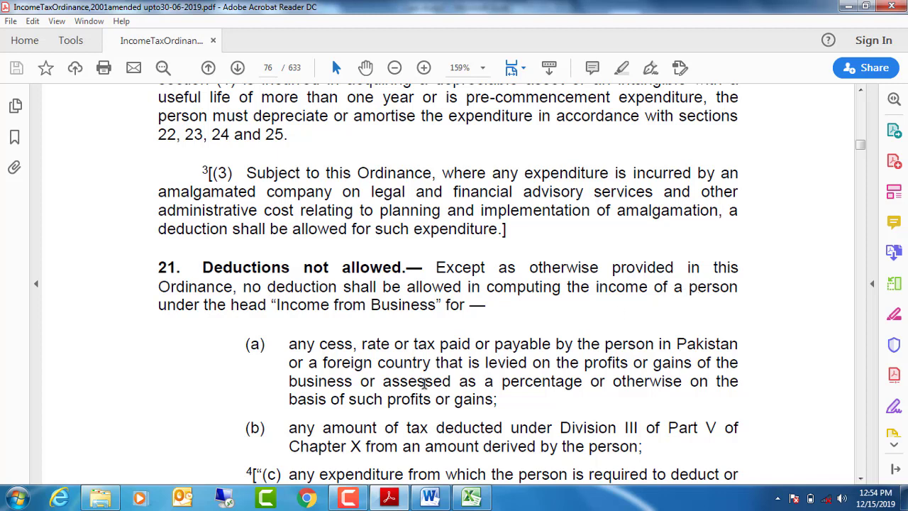
{"action": "left_click", "coordinate": [471, 499]}
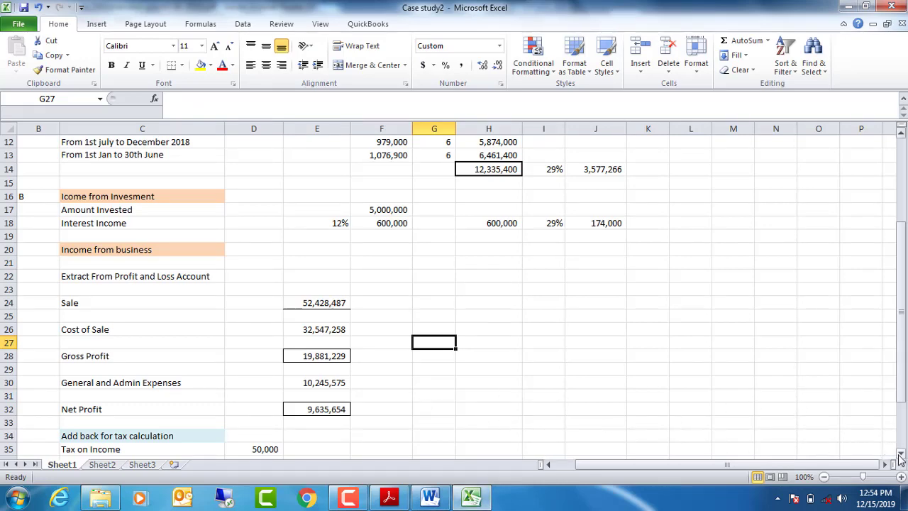
{"action": "scroll", "coordinate": [900, 458], "scroll_direction": "down", "scroll_amount": 2}
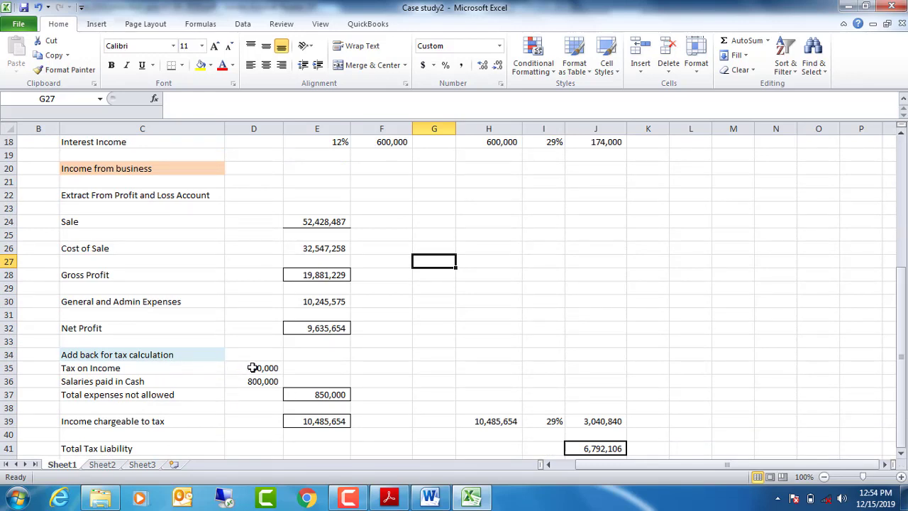
Step: Review plant renovation fund item 4c in the Word case study and read section 21 clauses (d) to (i) in the ordinance PDF
{"action": "left_click", "coordinate": [433, 500]}
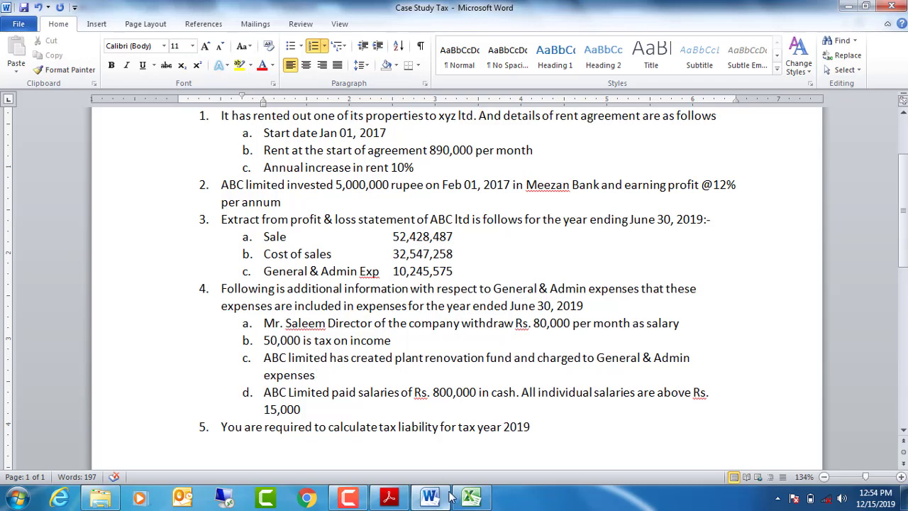
{"action": "left_click", "coordinate": [392, 498]}
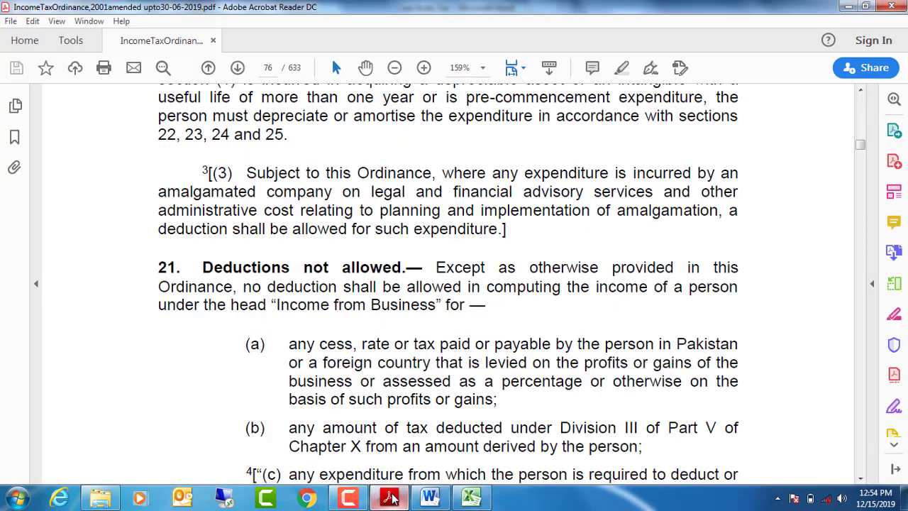
{"action": "left_click", "coordinate": [860, 479]}
{"action": "left_click_drag", "start_coordinate": [861, 478], "coordinate": [861, 481]}
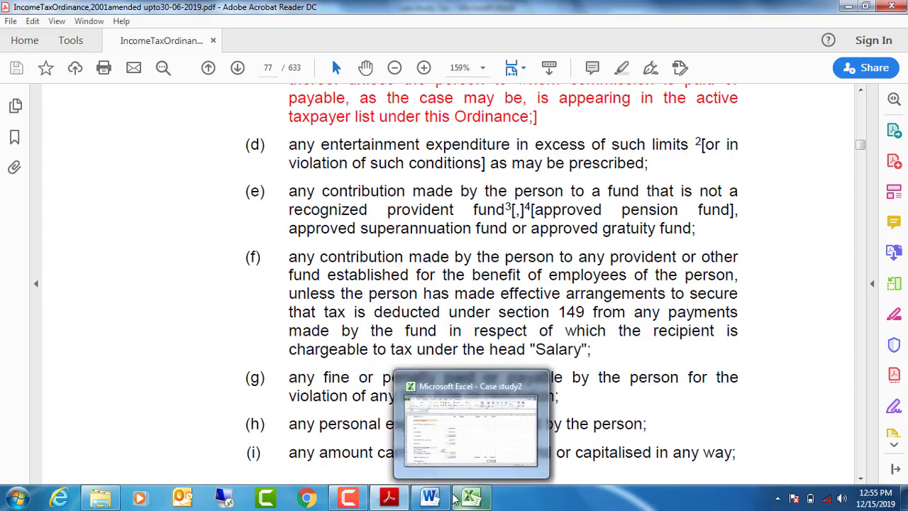
Step: Check the case study's cash salaries item 4d against section 21 clause (m) in the ordinance PDF and return to the Excel workbook
{"action": "left_click", "coordinate": [431, 499]}
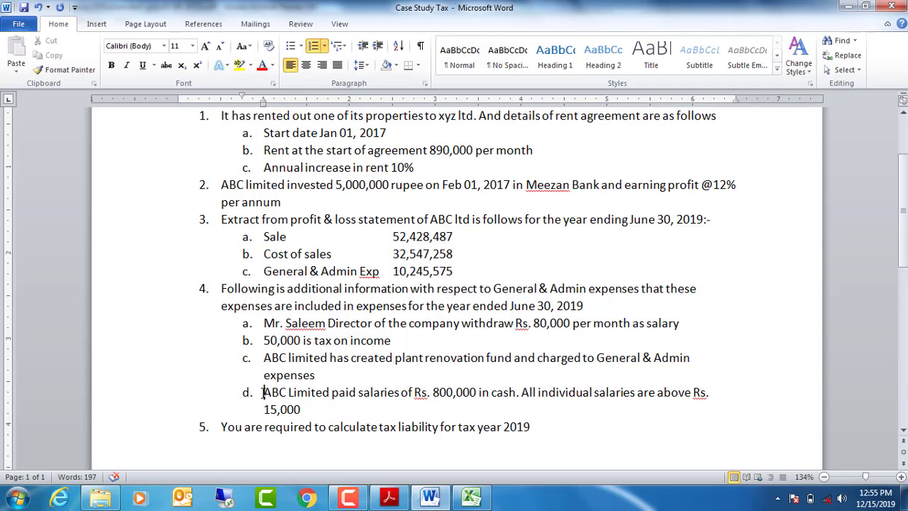
{"action": "left_click_drag", "start_coordinate": [262, 392], "coordinate": [295, 410]}
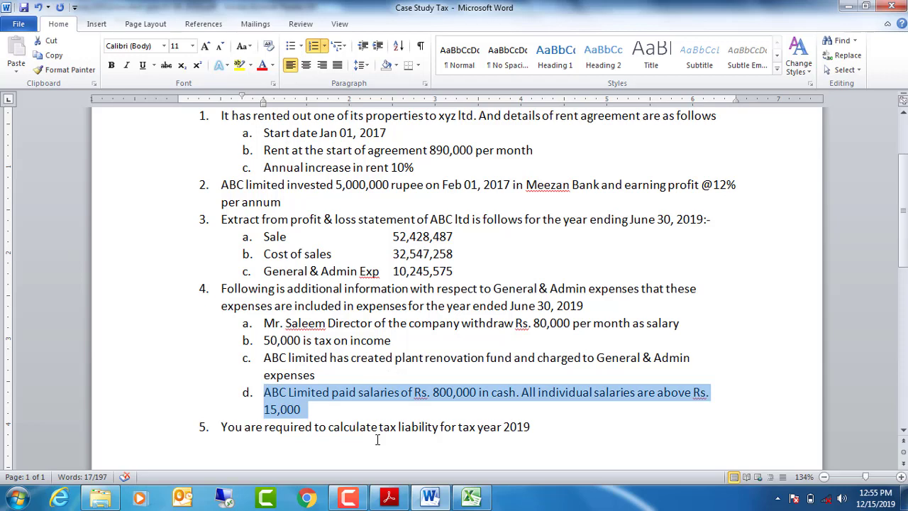
{"action": "left_click", "coordinate": [390, 499]}
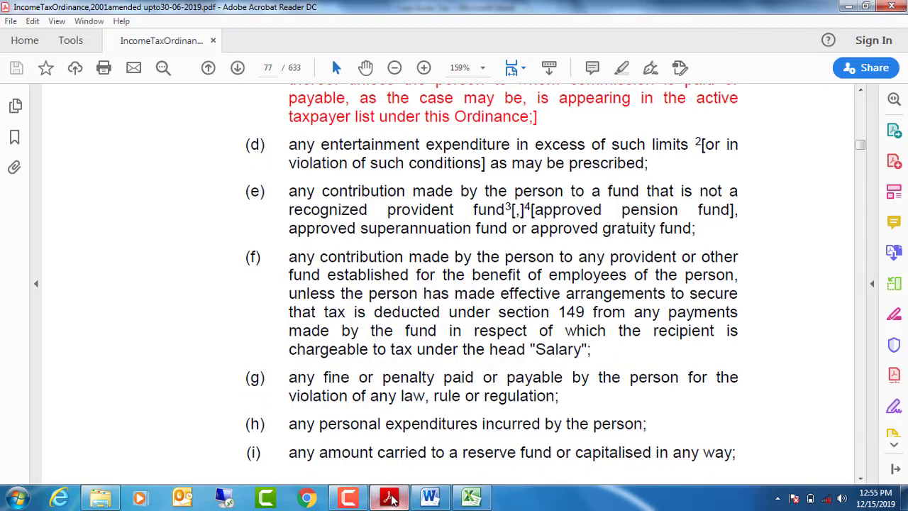
{"action": "left_click", "coordinate": [860, 479]}
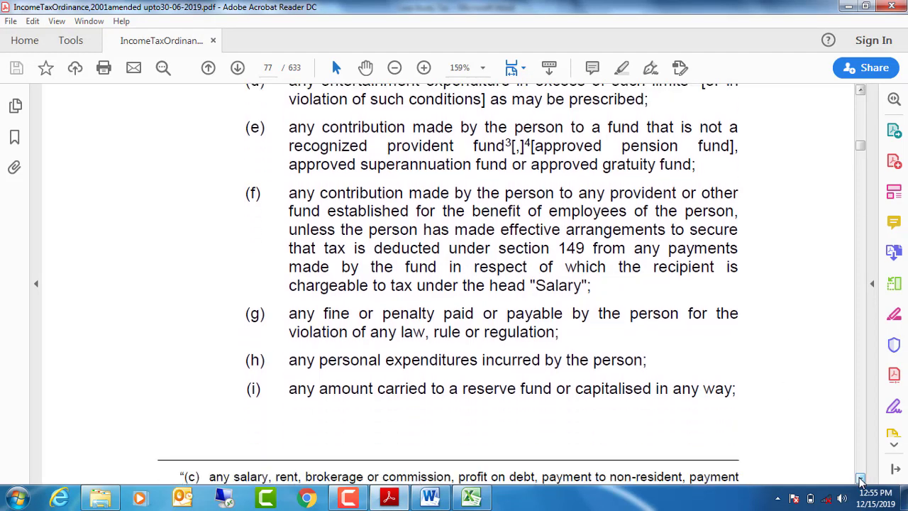
{"action": "left_click", "coordinate": [861, 480]}
{"action": "left_click", "coordinate": [860, 480]}
{"action": "left_click", "coordinate": [861, 480]}
{"action": "left_click", "coordinate": [860, 479]}
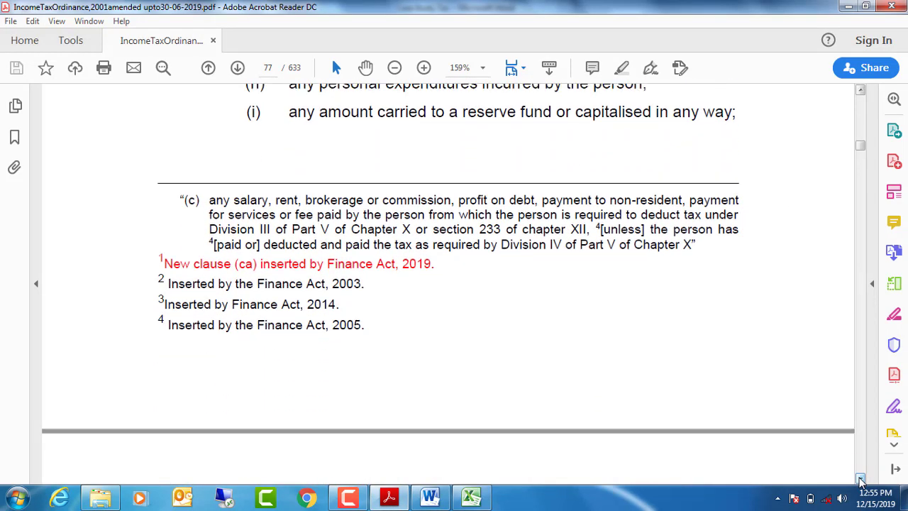
{"action": "left_click", "coordinate": [861, 480]}
{"action": "left_click", "coordinate": [861, 480]}
{"action": "left_click", "coordinate": [860, 479]}
{"action": "left_click", "coordinate": [860, 479]}
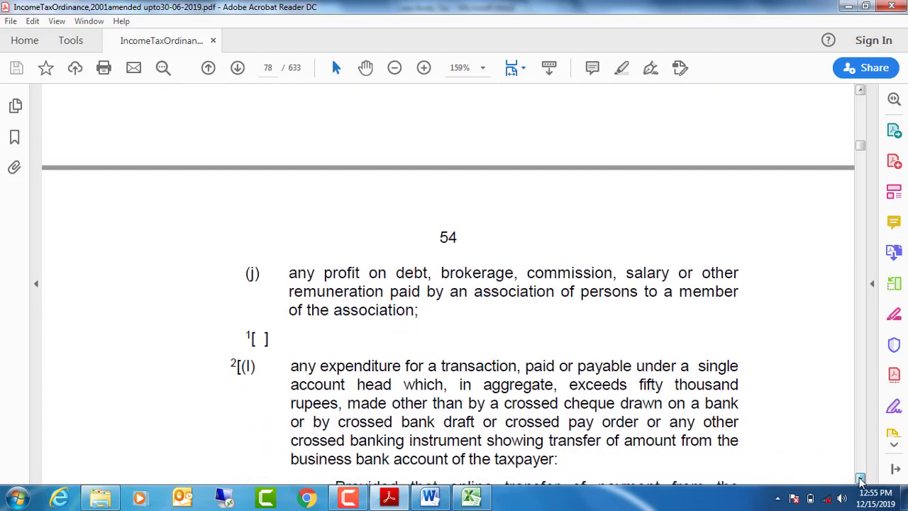
{"action": "left_click", "coordinate": [860, 479]}
{"action": "left_click", "coordinate": [861, 480]}
{"action": "left_click", "coordinate": [860, 479]}
{"action": "left_click", "coordinate": [861, 479]}
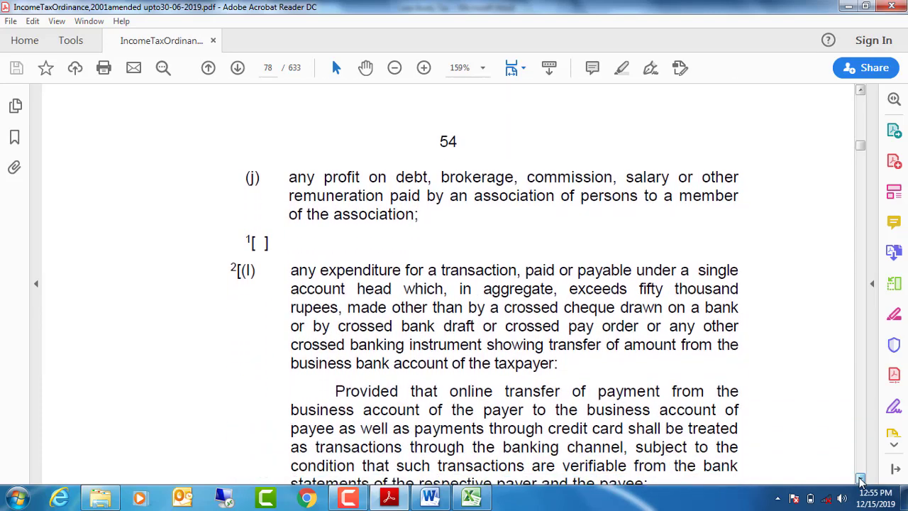
{"action": "left_click", "coordinate": [861, 479]}
{"action": "left_click", "coordinate": [860, 480]}
{"action": "left_click", "coordinate": [861, 479]}
{"action": "left_click", "coordinate": [861, 480]}
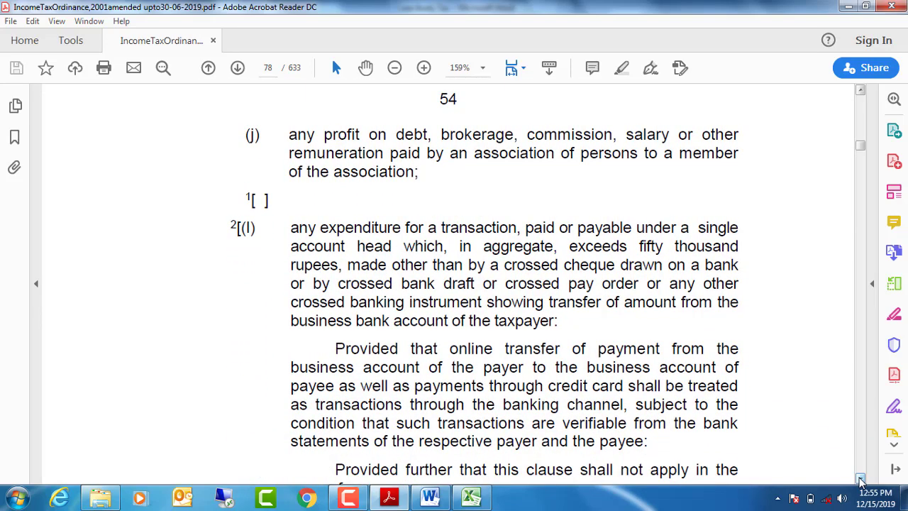
{"action": "left_click", "coordinate": [860, 480]}
{"action": "left_click", "coordinate": [860, 480]}
{"action": "left_click", "coordinate": [860, 480]}
{"action": "left_click", "coordinate": [861, 480]}
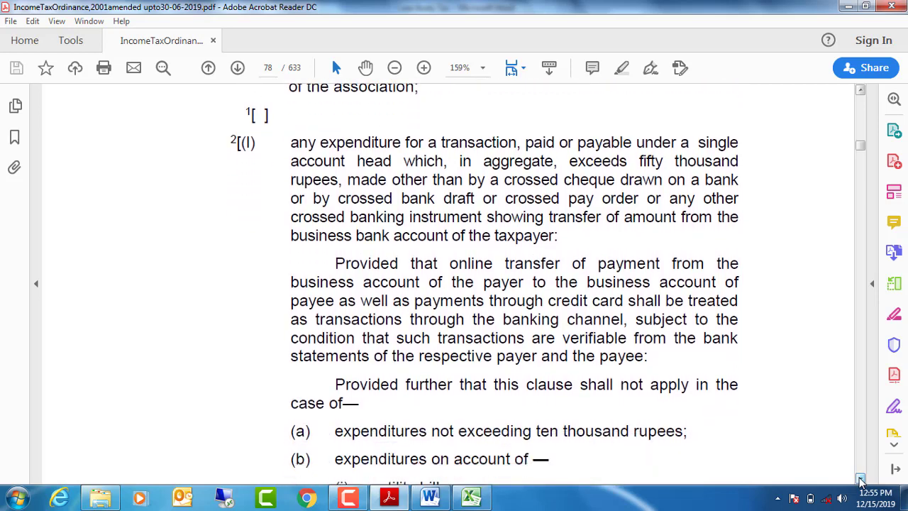
{"action": "left_click", "coordinate": [861, 480]}
{"action": "left_click", "coordinate": [861, 480]}
{"action": "left_click", "coordinate": [861, 480]}
{"action": "left_click", "coordinate": [860, 480]}
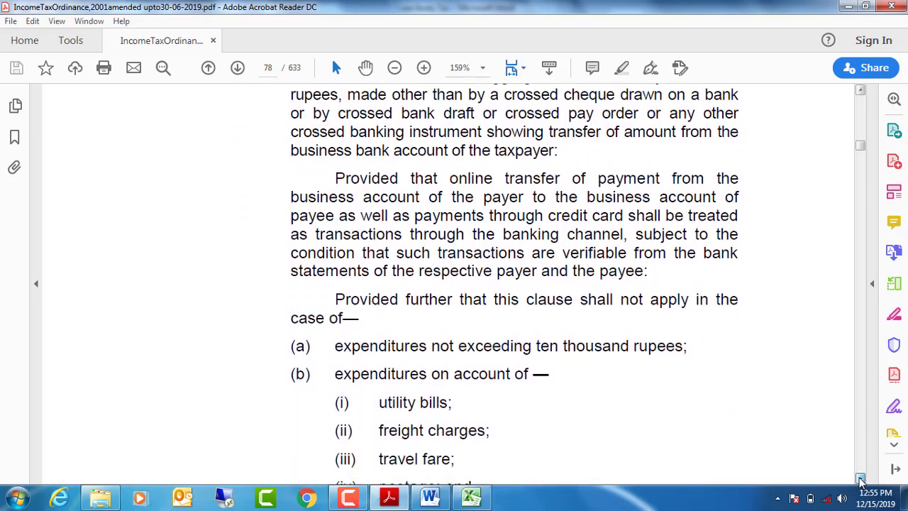
{"action": "left_click", "coordinate": [861, 480]}
{"action": "left_click", "coordinate": [861, 480]}
{"action": "left_click", "coordinate": [860, 479]}
{"action": "left_click", "coordinate": [861, 479]}
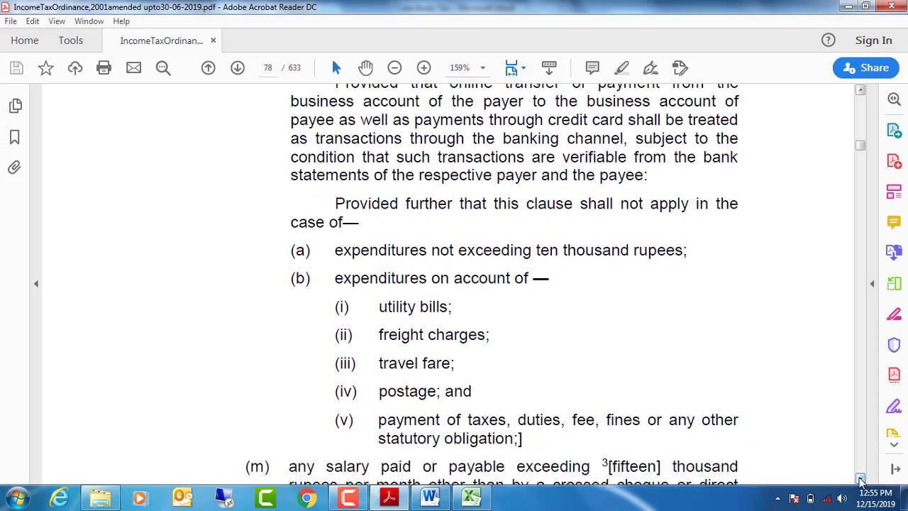
{"action": "left_click", "coordinate": [860, 480]}
{"action": "left_click", "coordinate": [861, 480]}
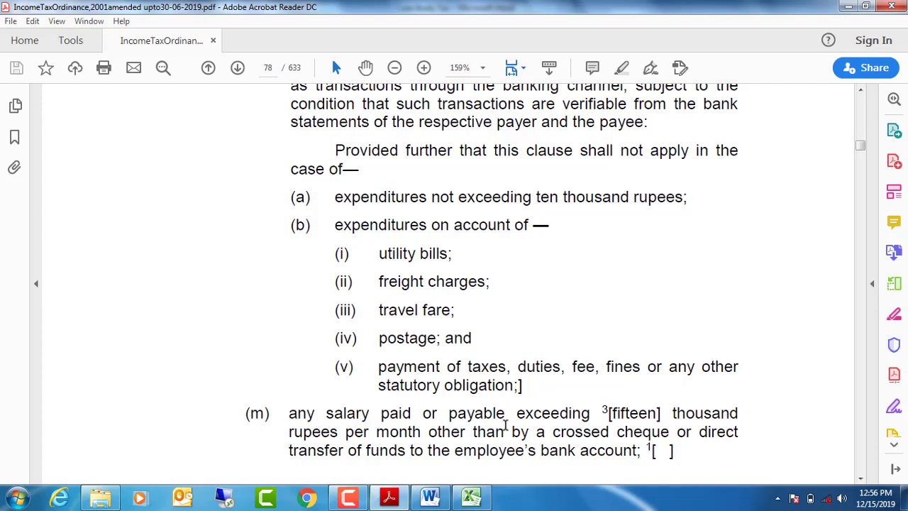
{"action": "left_click", "coordinate": [472, 499]}
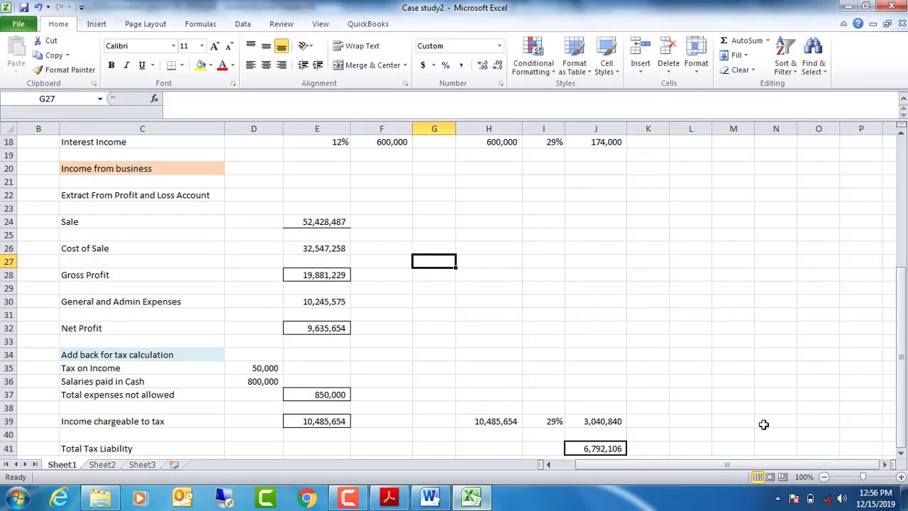
Step: Review the business income, add-back and total tax liability rows, and the salary and investment income sections above them
{"action": "left_click", "coordinate": [902, 454]}
{"action": "left_click", "coordinate": [903, 454]}
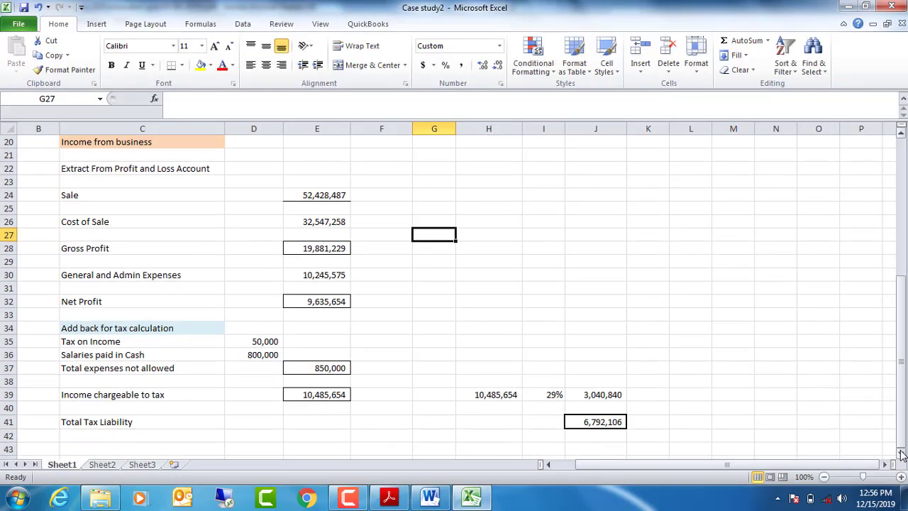
{"action": "left_click", "coordinate": [902, 454]}
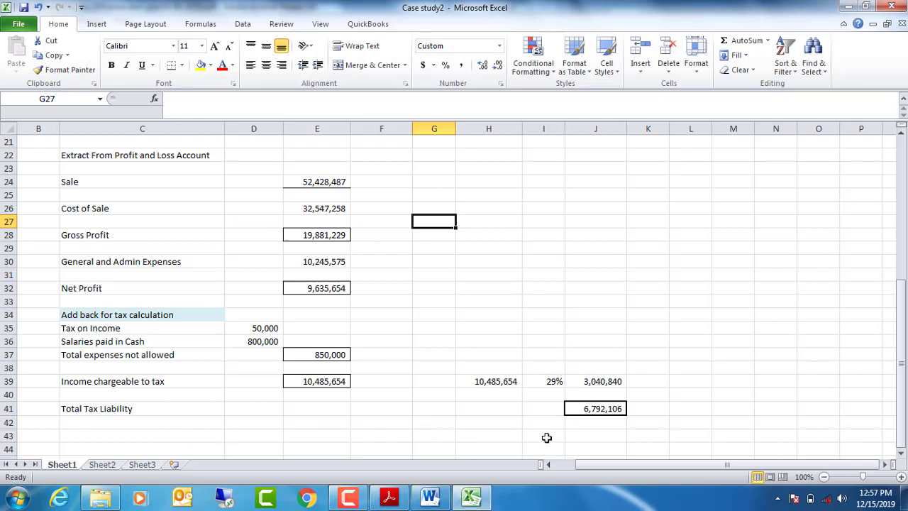
{"action": "left_click", "coordinate": [901, 137]}
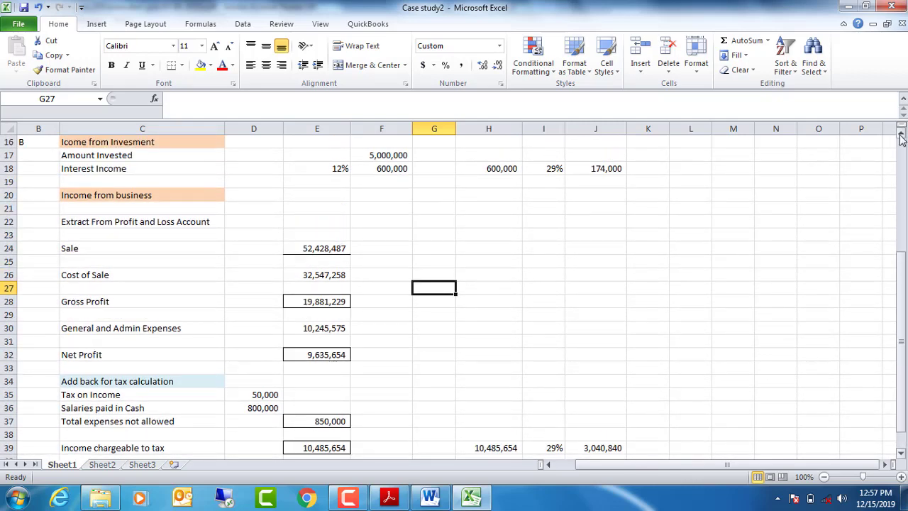
{"action": "left_click", "coordinate": [901, 136]}
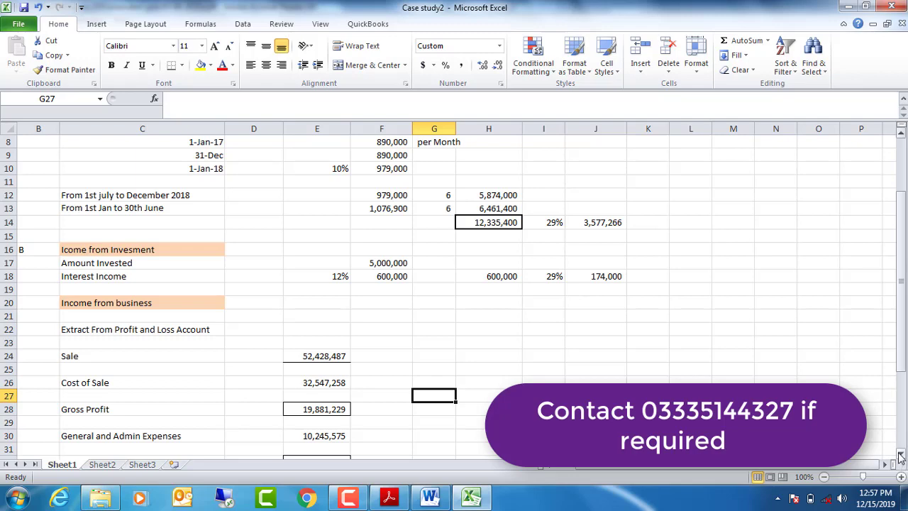
Step: Enter the currency label PKR in cell I41, beside the Total Tax Liability amount
{"action": "left_click_drag", "start_coordinate": [900, 458], "coordinate": [900, 457]}
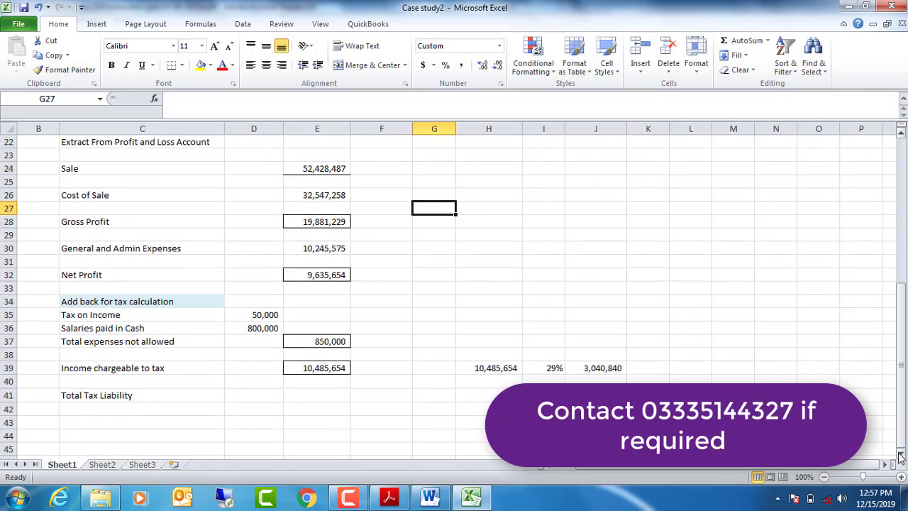
{"action": "left_click_drag", "start_coordinate": [900, 458], "coordinate": [899, 458]}
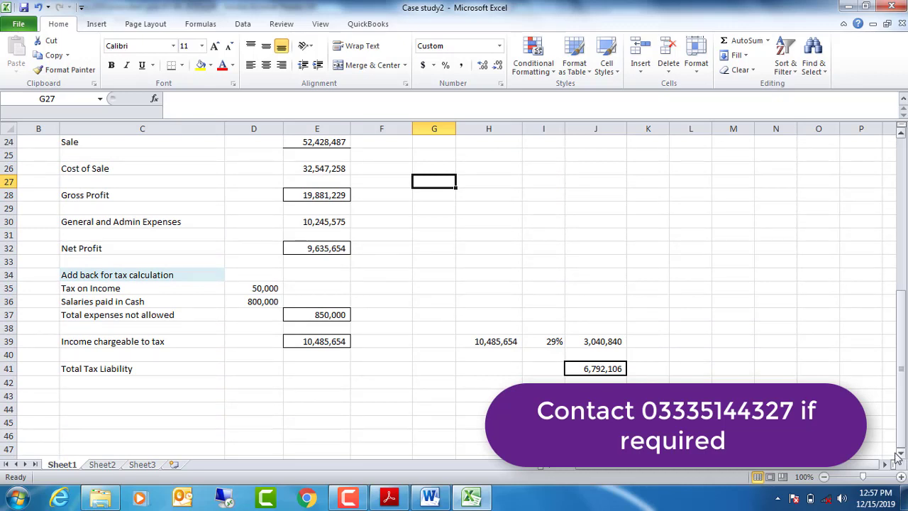
{"action": "left_click", "coordinate": [537, 374]}
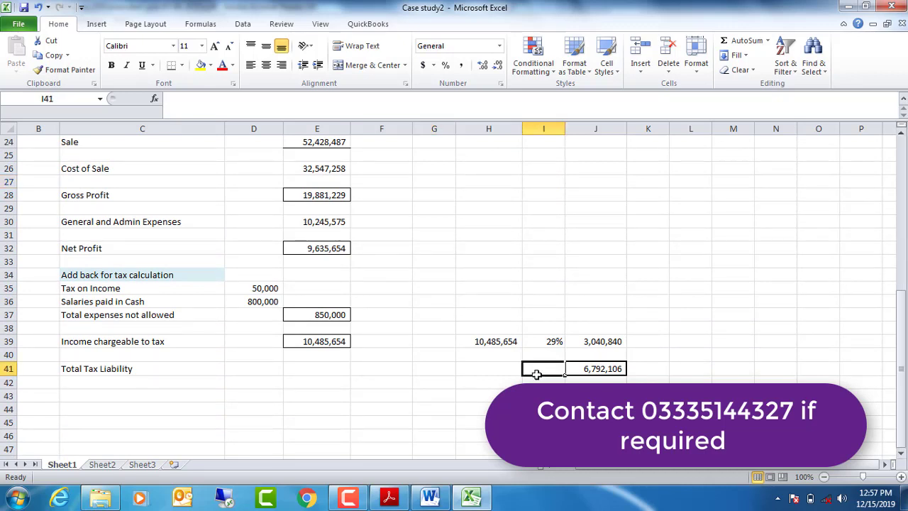
{"action": "type", "text": "PKR"}
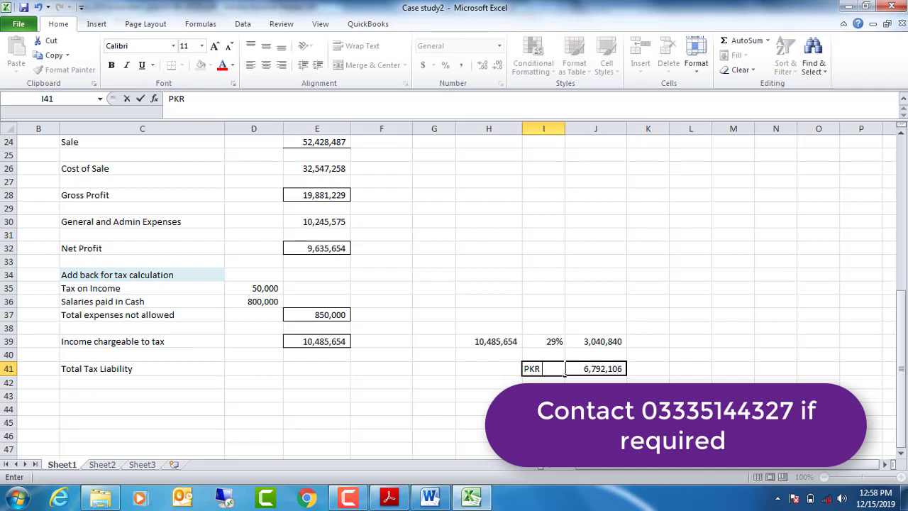
{"action": "left_click", "coordinate": [487, 406]}
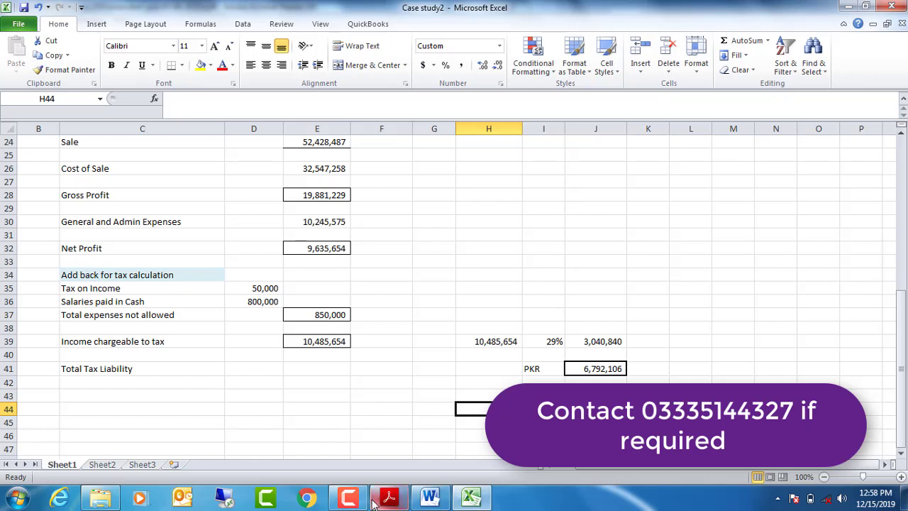
{"action": "left_click", "coordinate": [350, 499]}
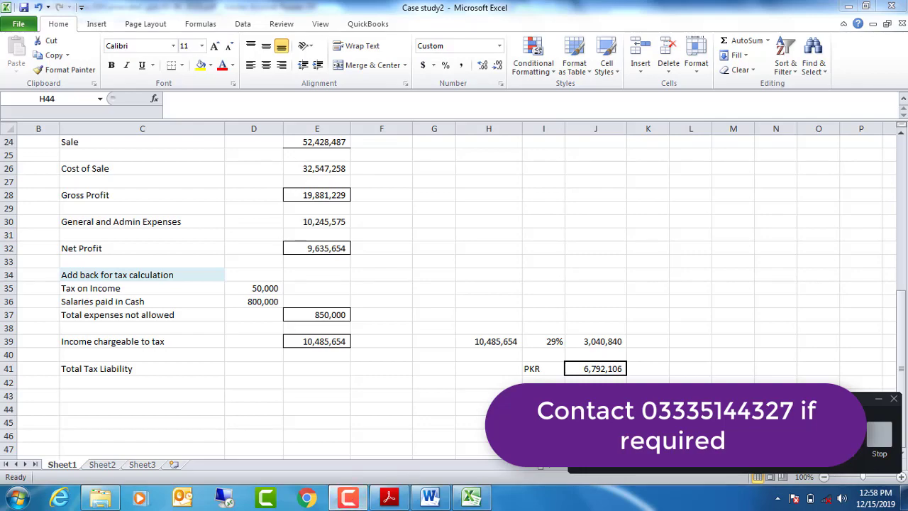